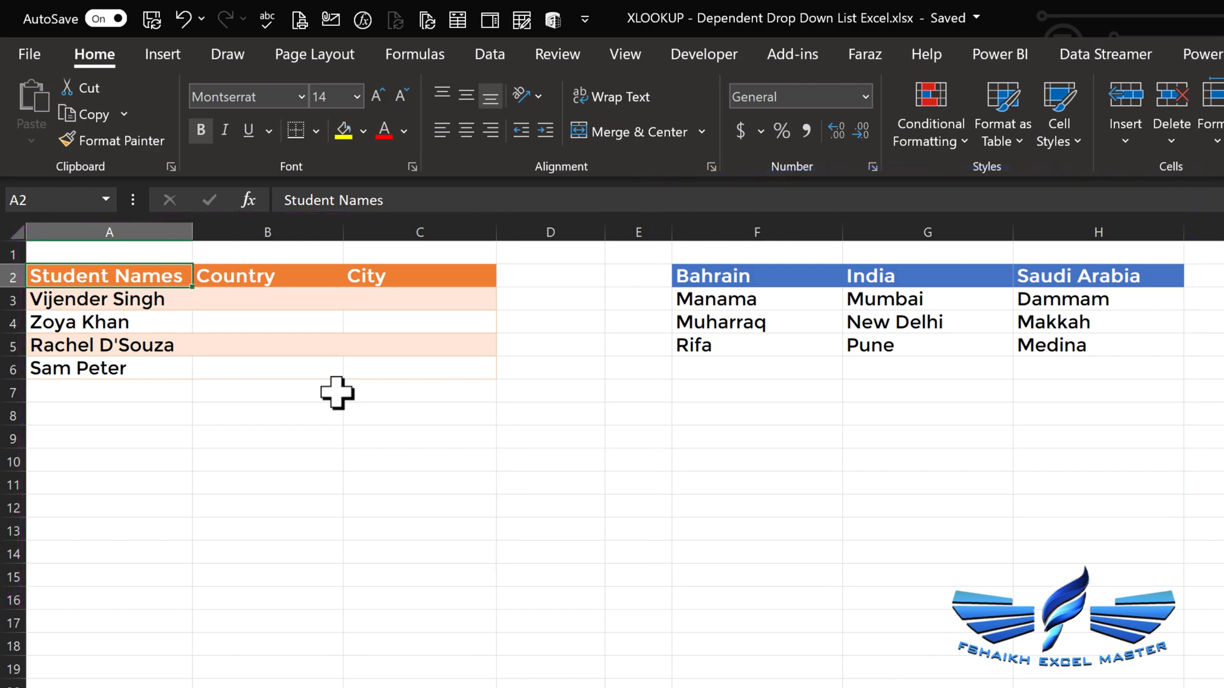
Name the country headings F2:H2 'myCountry' through the Name Box
{"action": "left_click_drag", "start_coordinate": [737, 276], "coordinate": [1104, 277]}
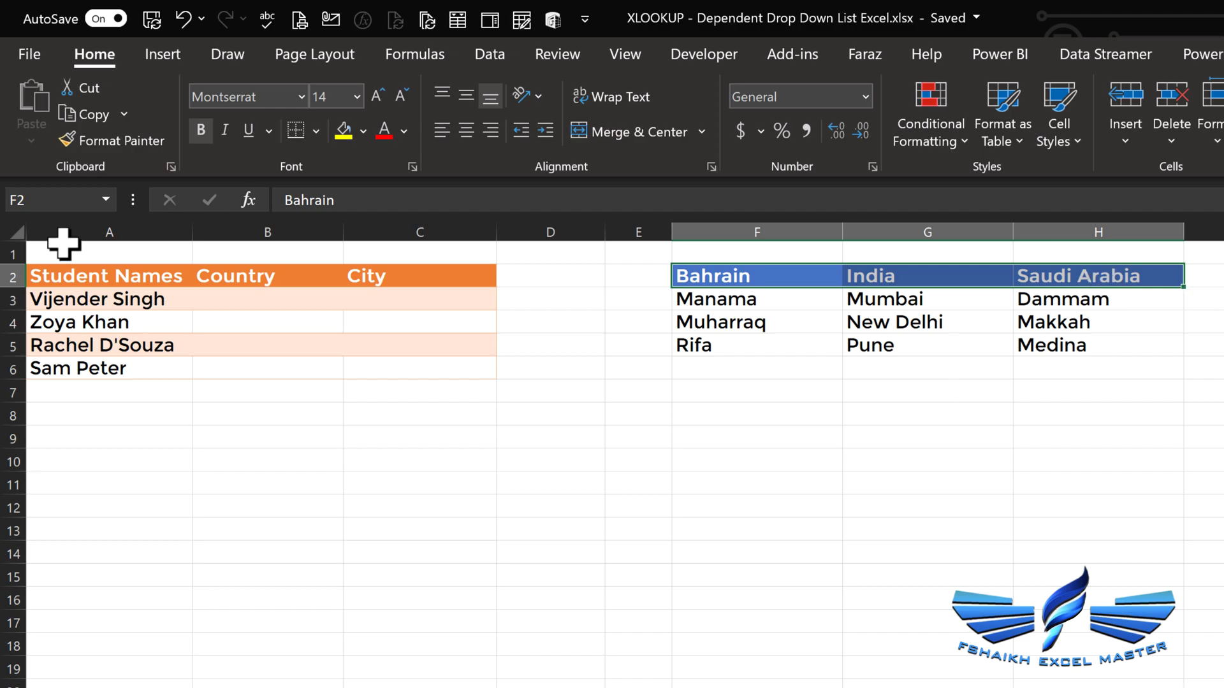
{"action": "left_click", "coordinate": [68, 200]}
{"action": "type", "text": "myCountry"}
{"action": "key", "text": "Return"}
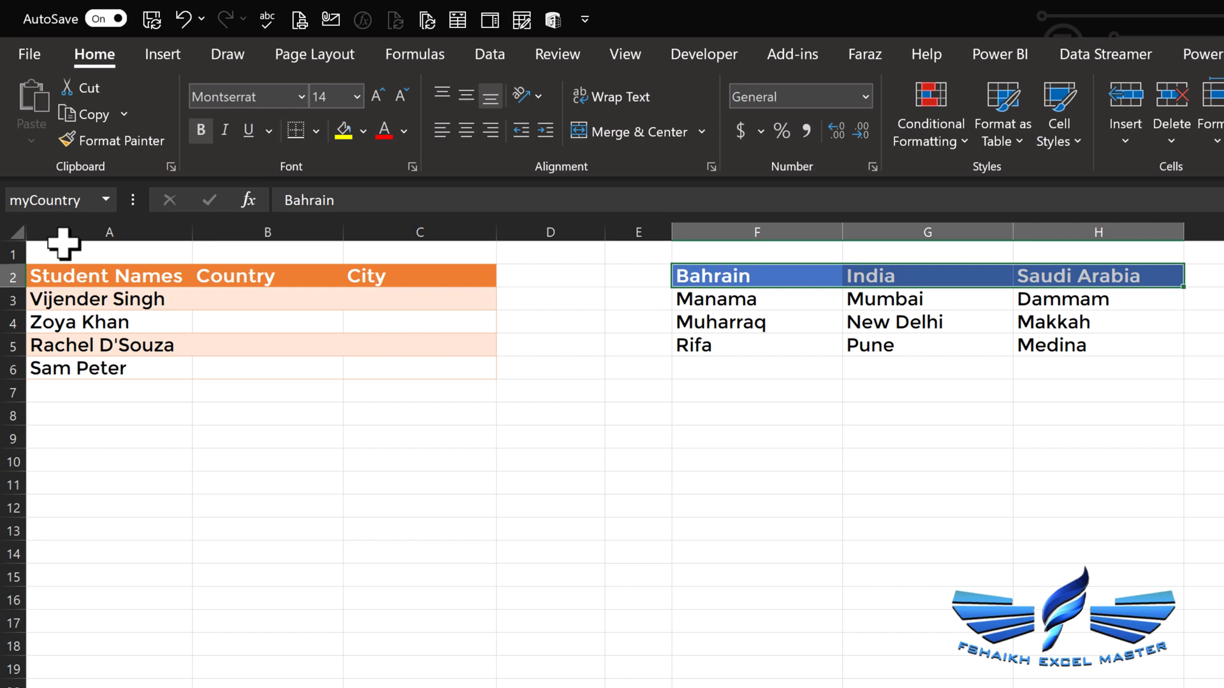
{"action": "left_click_drag", "start_coordinate": [705, 300], "coordinate": [1094, 347]}
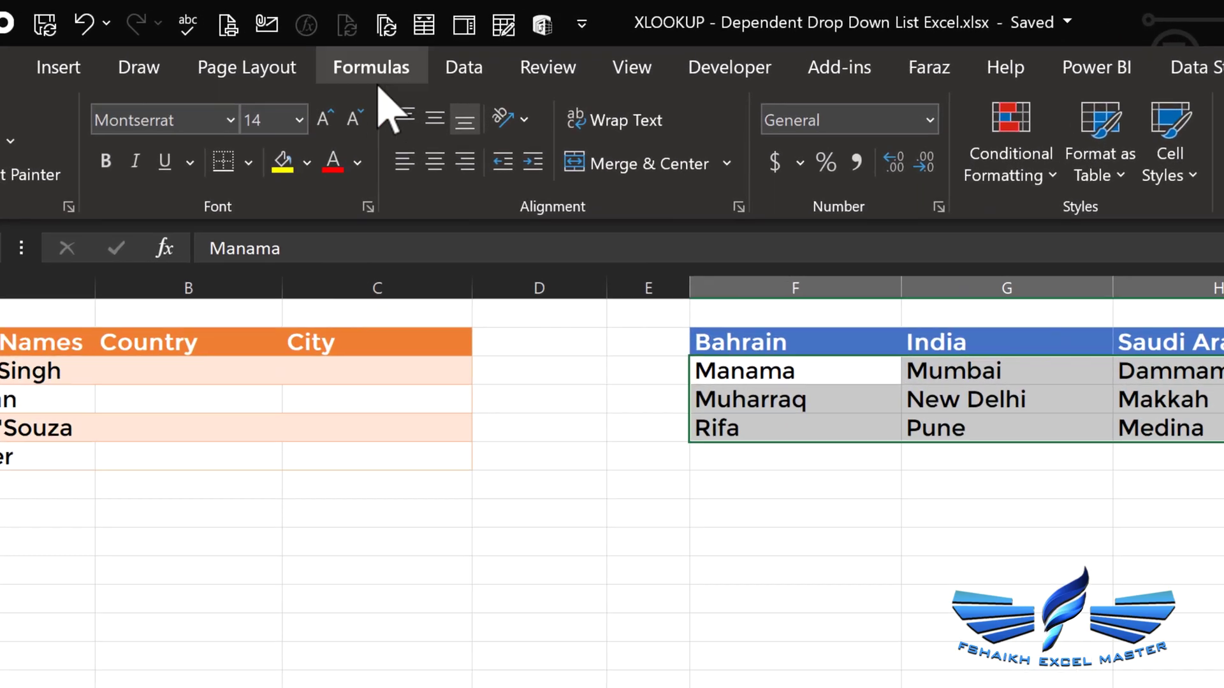
Define the name 'myCity' for F3:H5 and verify both names in Name Manager
{"action": "left_click", "coordinate": [414, 54]}
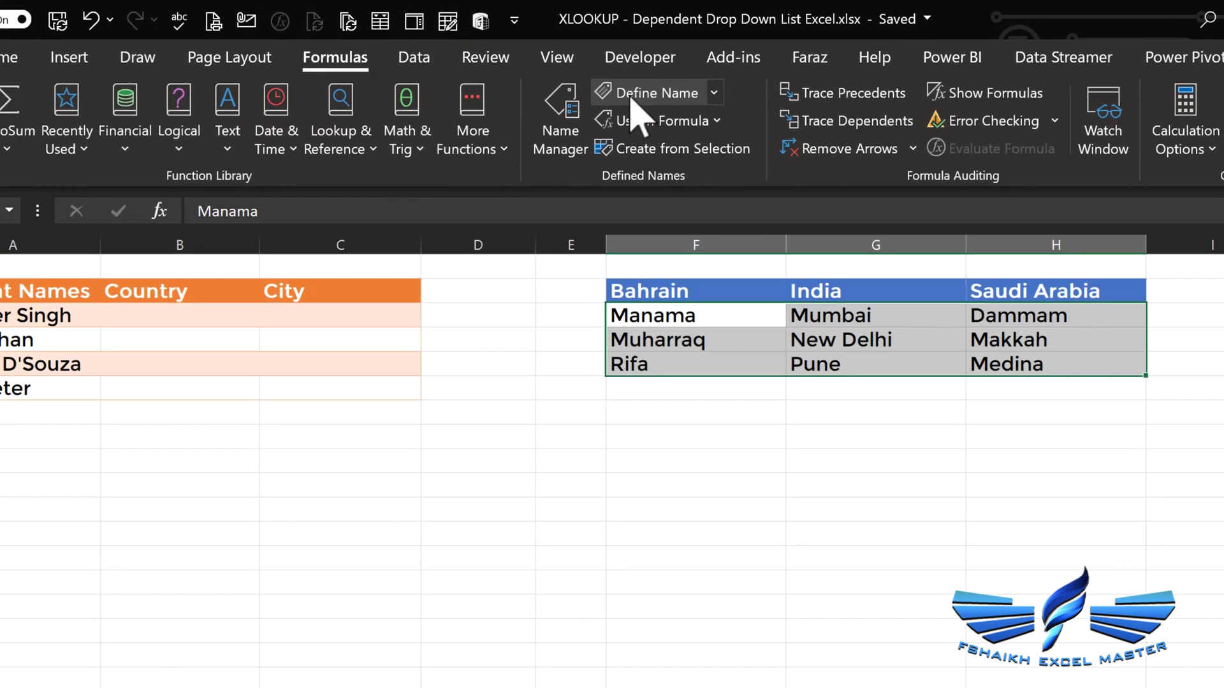
{"action": "left_click", "coordinate": [765, 143]}
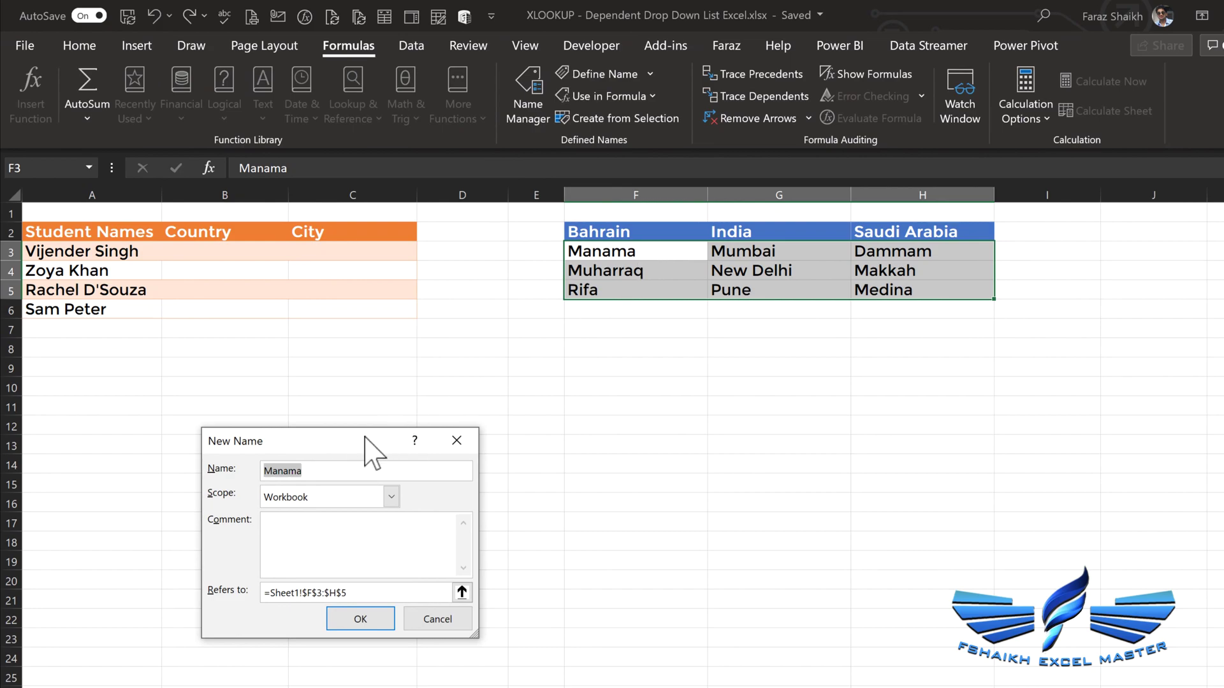
{"action": "left_click_drag", "start_coordinate": [369, 440], "coordinate": [473, 347]}
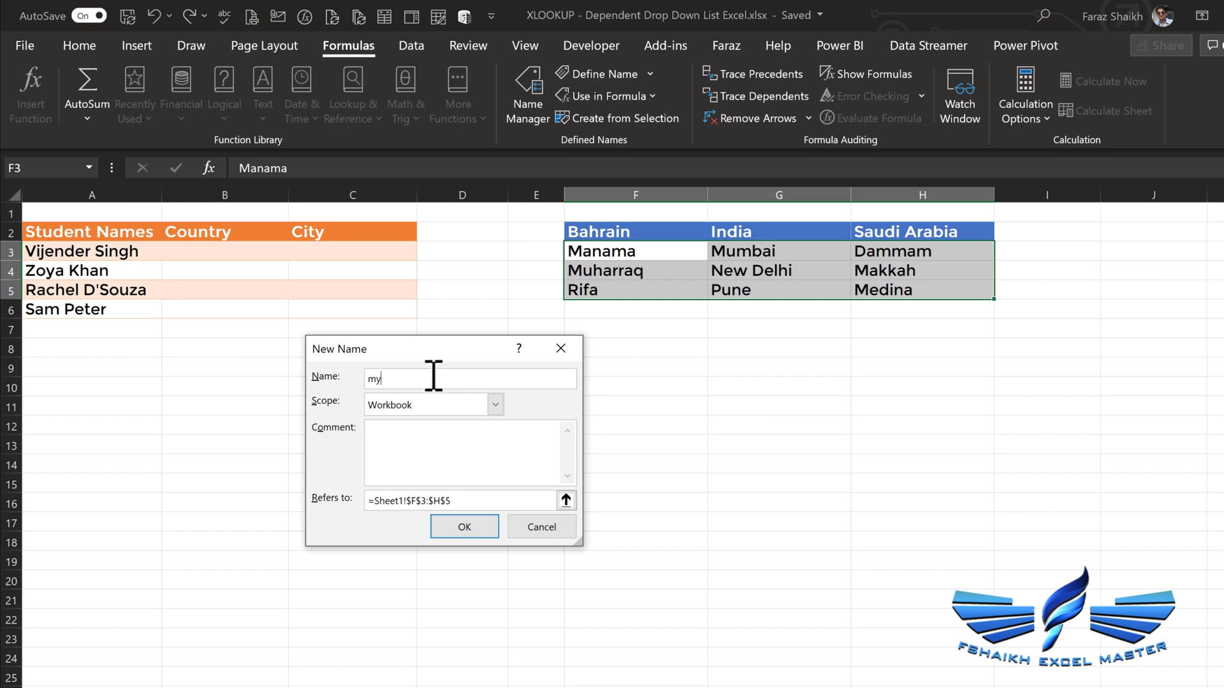
{"action": "type", "text": "myCity"}
{"action": "key", "text": "Return"}
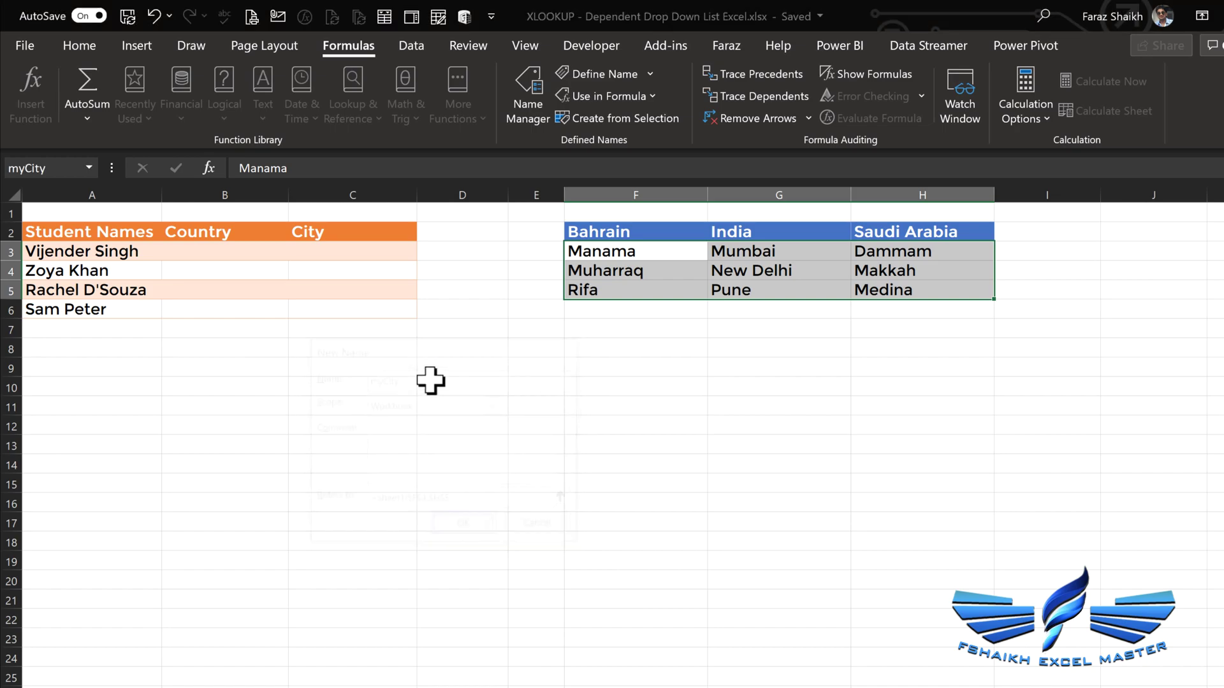
{"action": "left_click", "coordinate": [528, 96]}
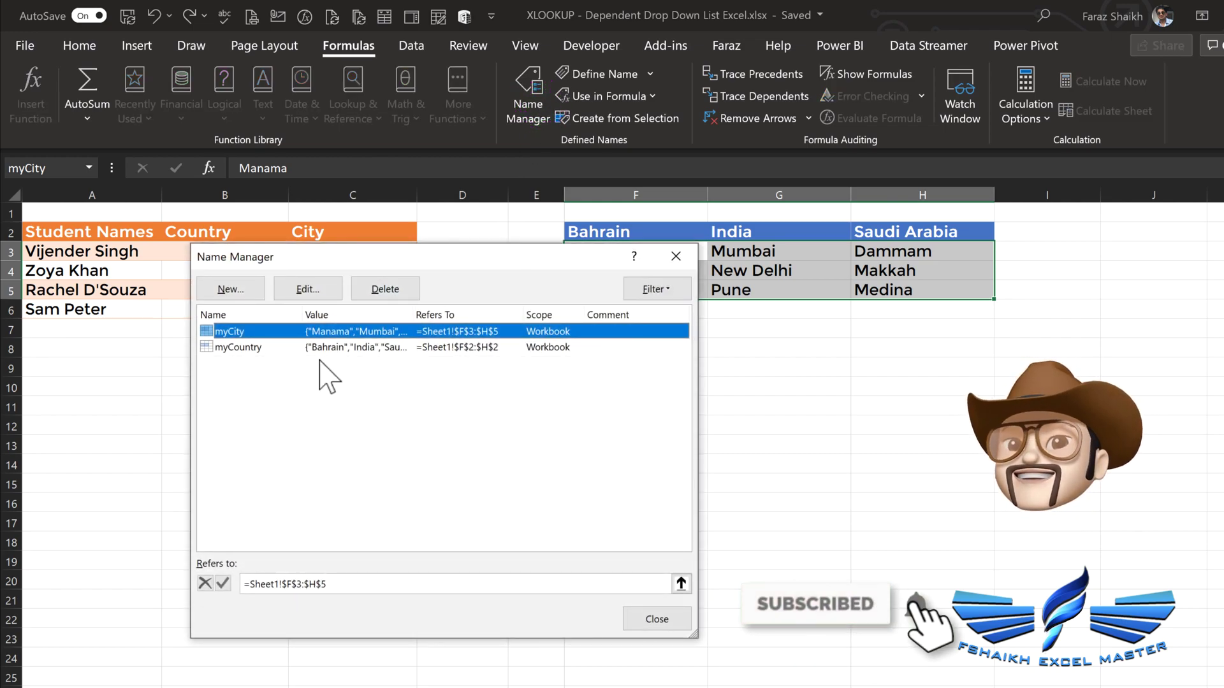
{"action": "left_click", "coordinate": [647, 620]}
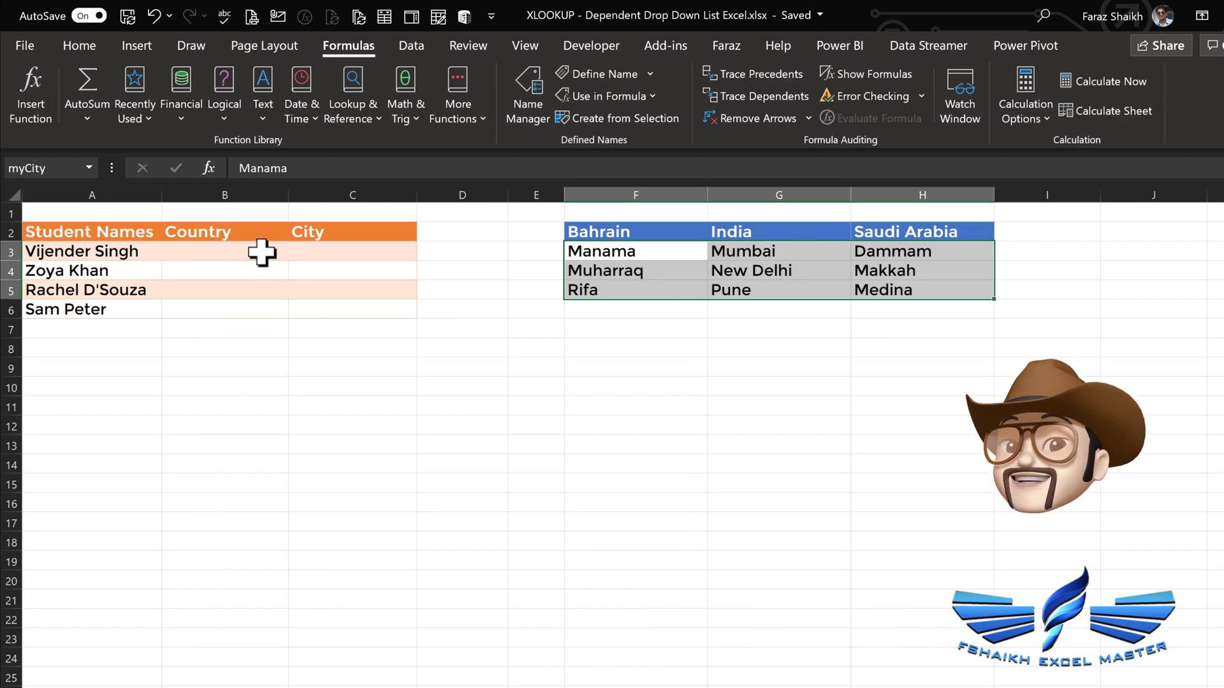
Apply list validation to B3:B6 with source =myCountry, pasted from the names list
{"action": "left_click_drag", "start_coordinate": [259, 250], "coordinate": [269, 311]}
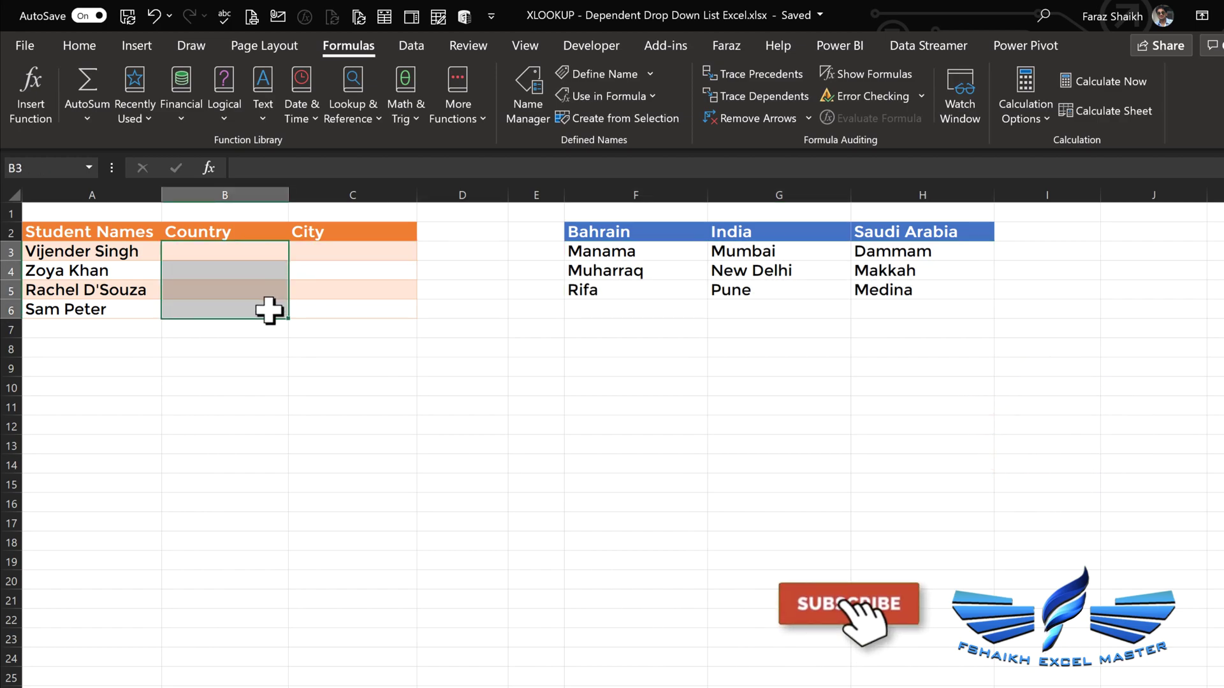
{"action": "left_click", "coordinate": [425, 37]}
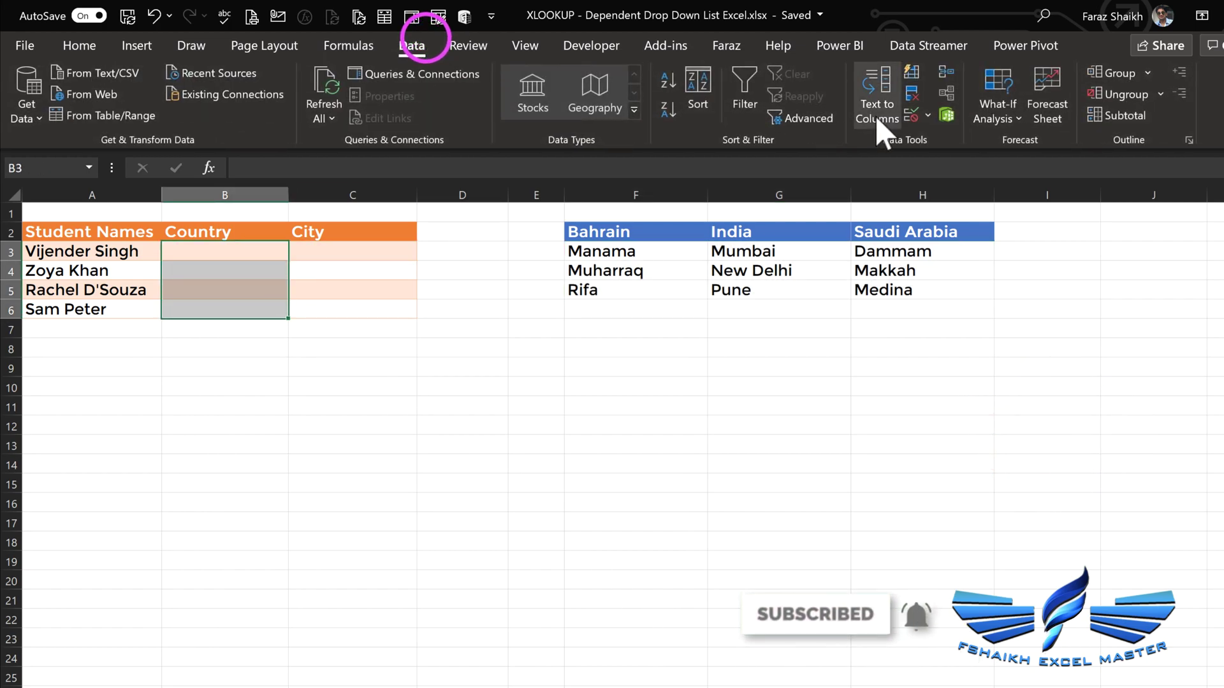
{"action": "left_click", "coordinate": [912, 114]}
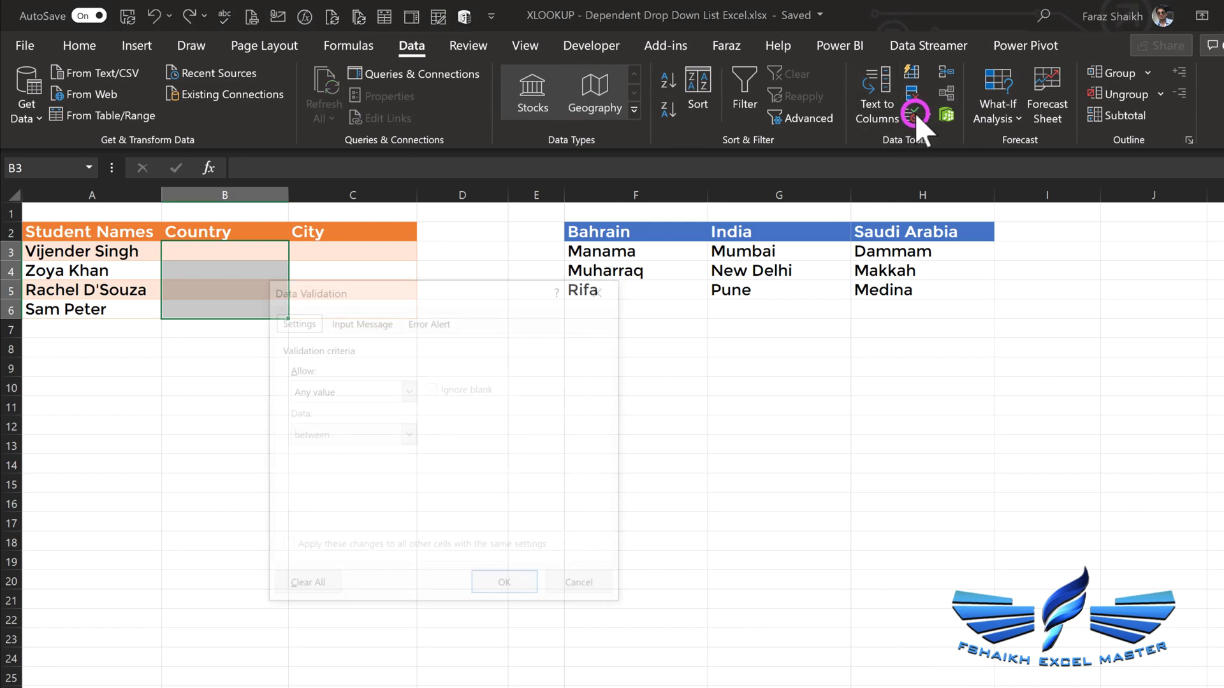
{"action": "left_click", "coordinate": [408, 390]}
{"action": "left_click", "coordinate": [372, 450]}
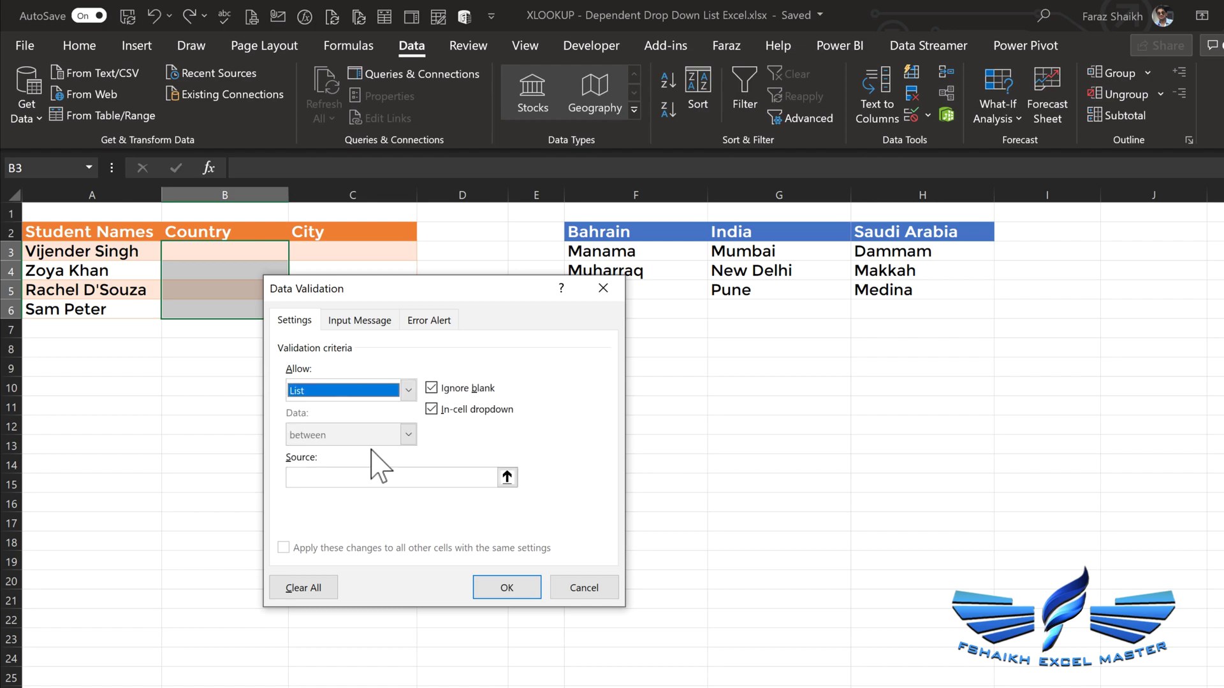
{"action": "left_click", "coordinate": [377, 476]}
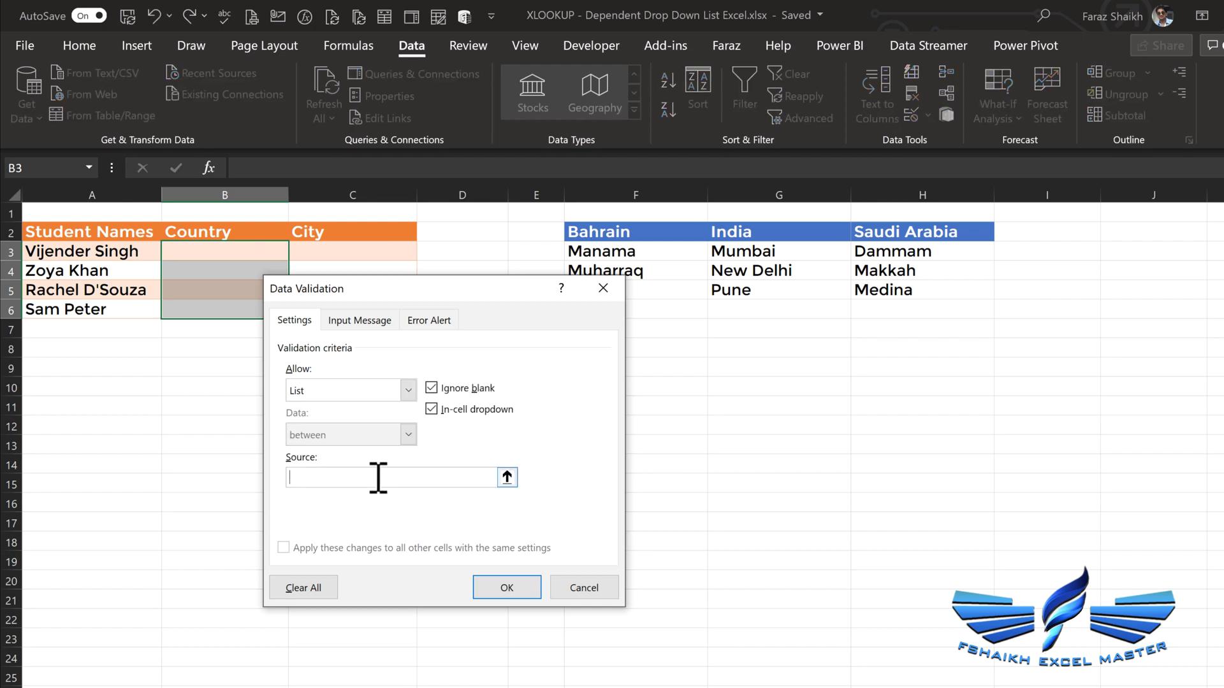
{"action": "key", "text": "F3"}
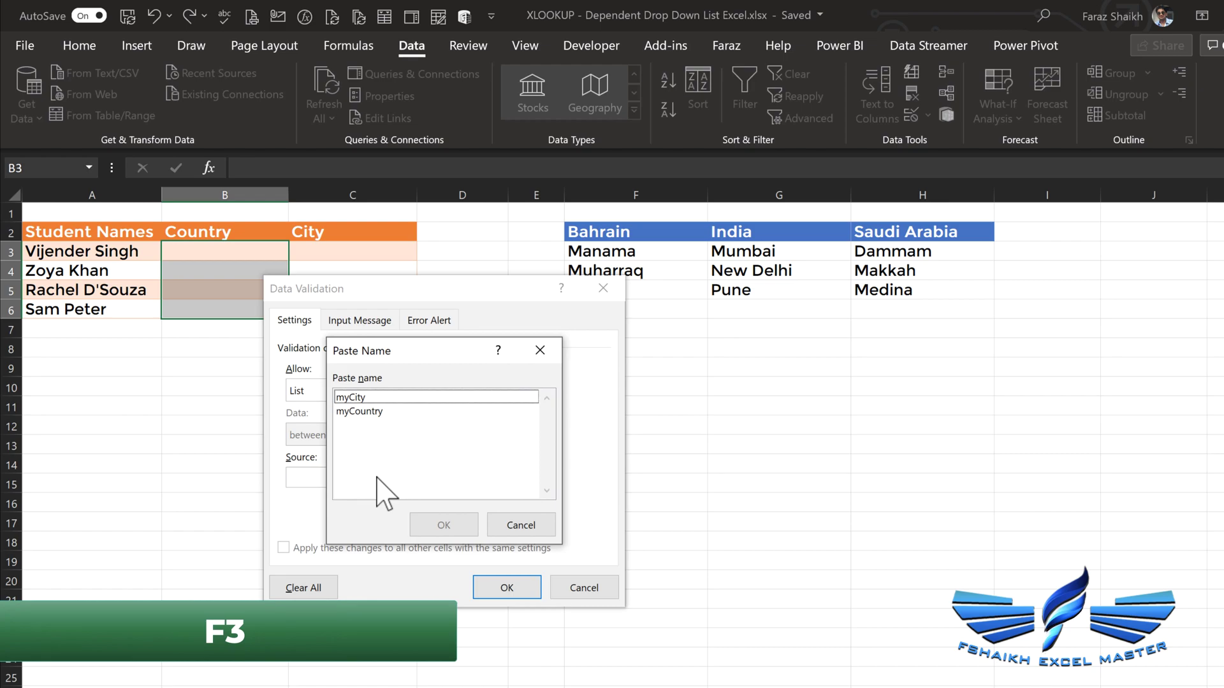
{"action": "left_click", "coordinate": [370, 411]}
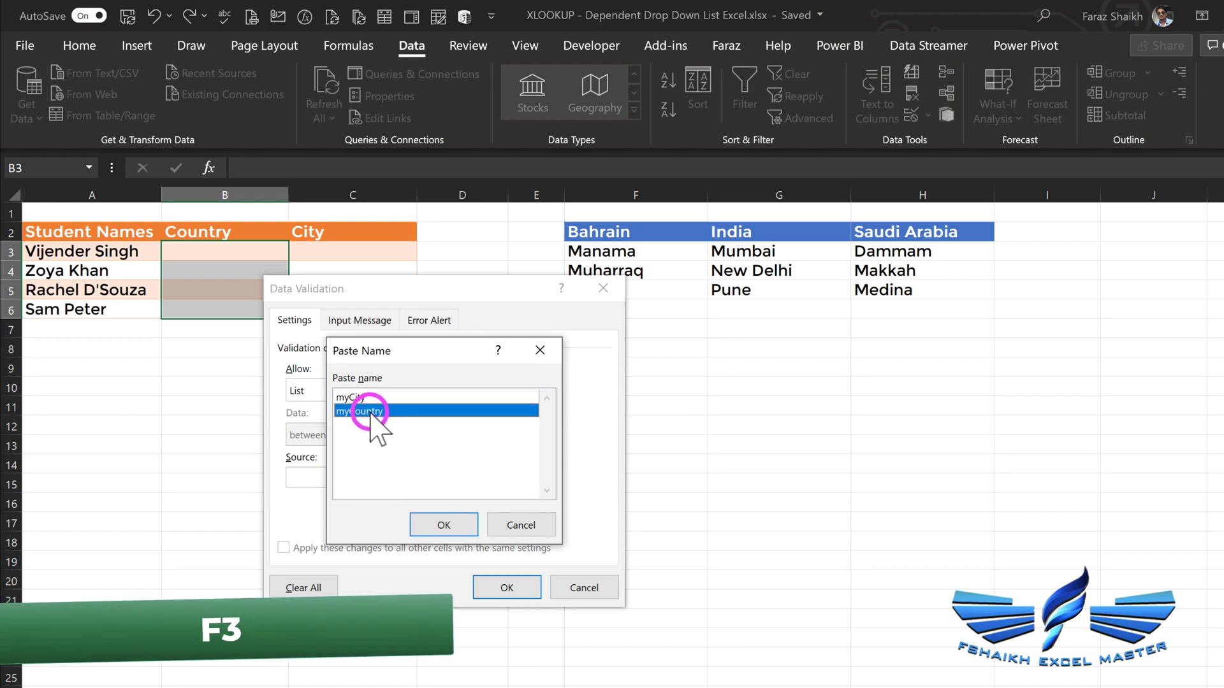
{"action": "left_click", "coordinate": [439, 524]}
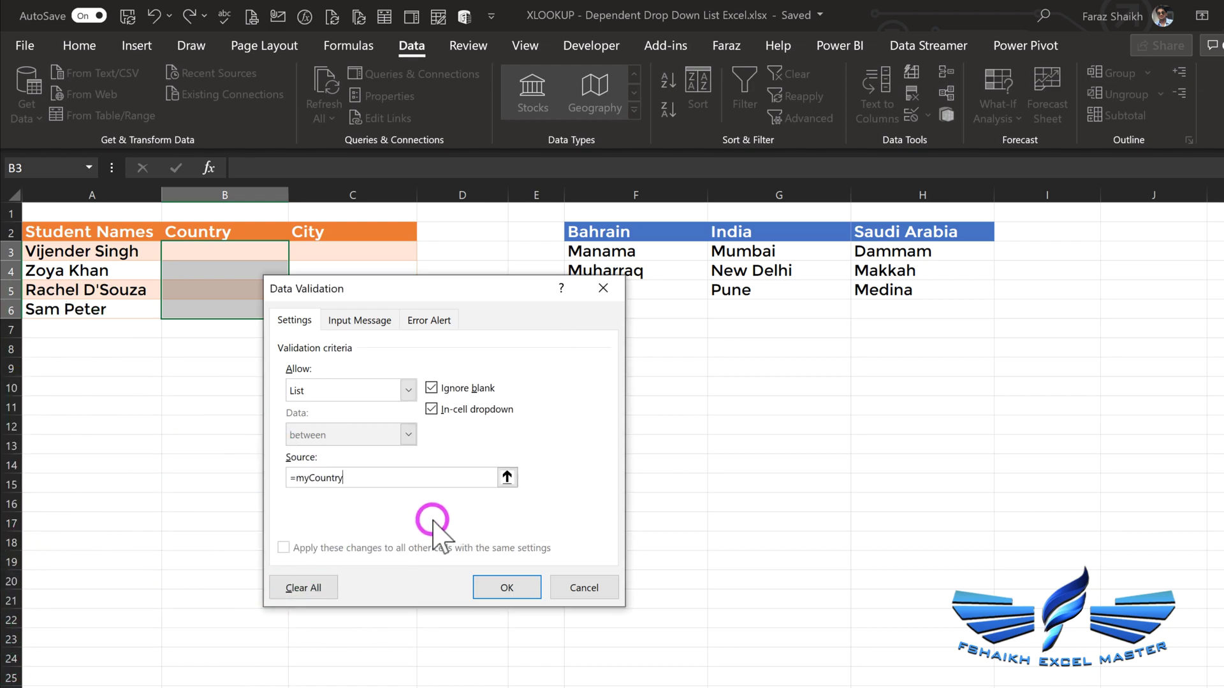
{"action": "left_click", "coordinate": [498, 588]}
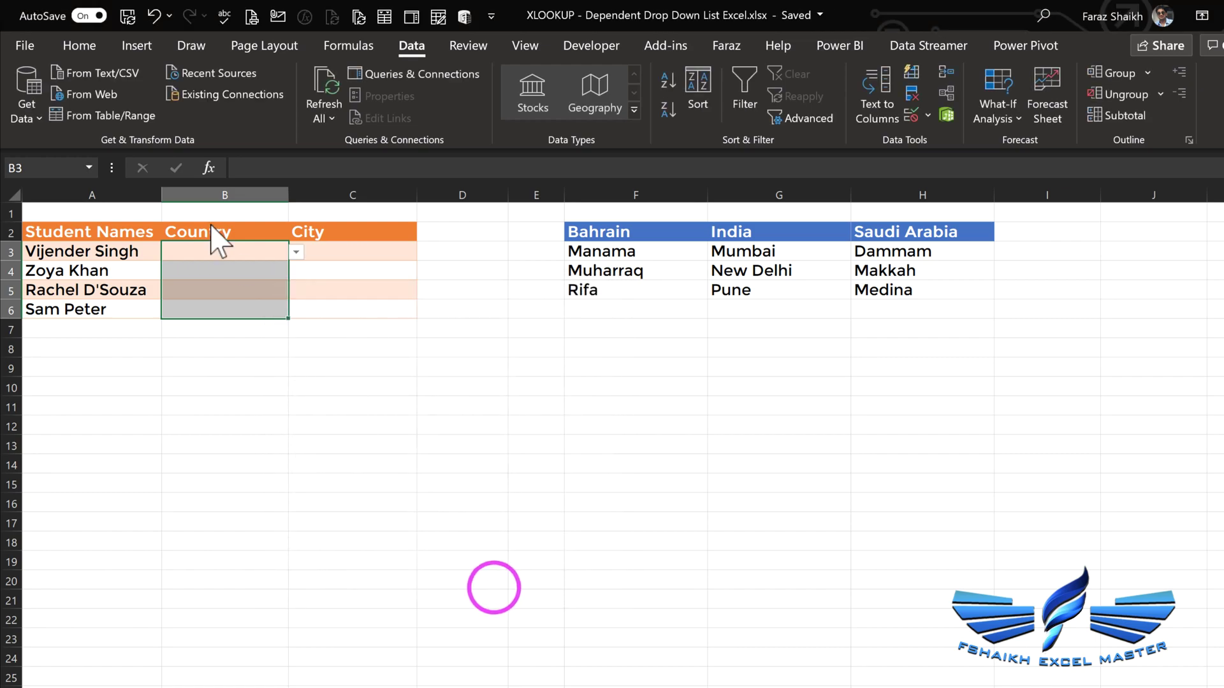
Check that the country drop-downs in B3 and B4 list the countries
{"action": "left_click", "coordinate": [297, 251]}
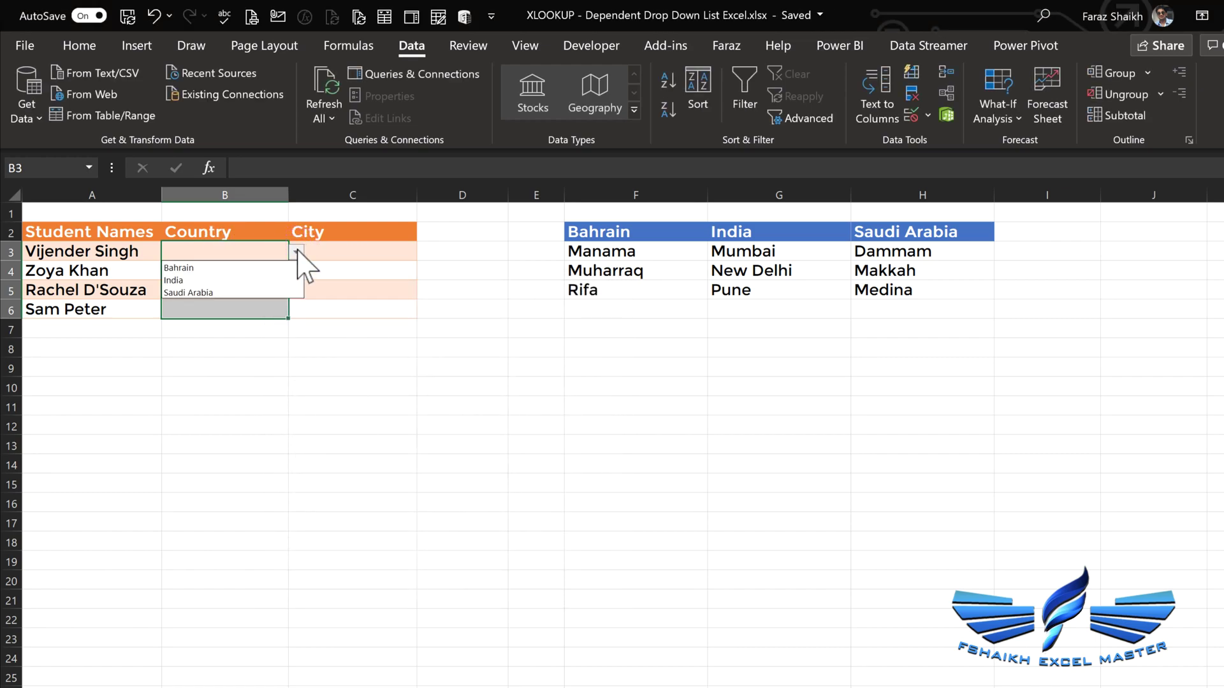
{"action": "key", "text": "Escape"}
{"action": "left_click", "coordinate": [281, 273]}
{"action": "left_click", "coordinate": [296, 271]}
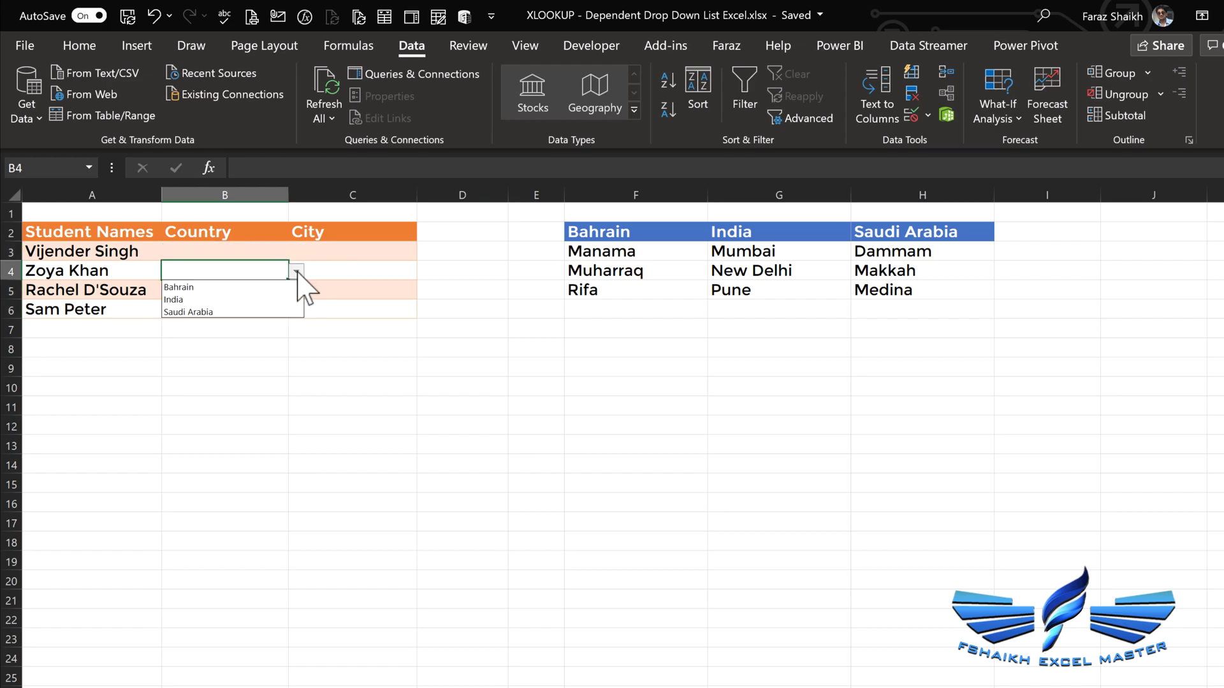
{"action": "key", "text": "Escape"}
Choose India as the first student's country in B3
{"action": "left_click", "coordinate": [280, 251]}
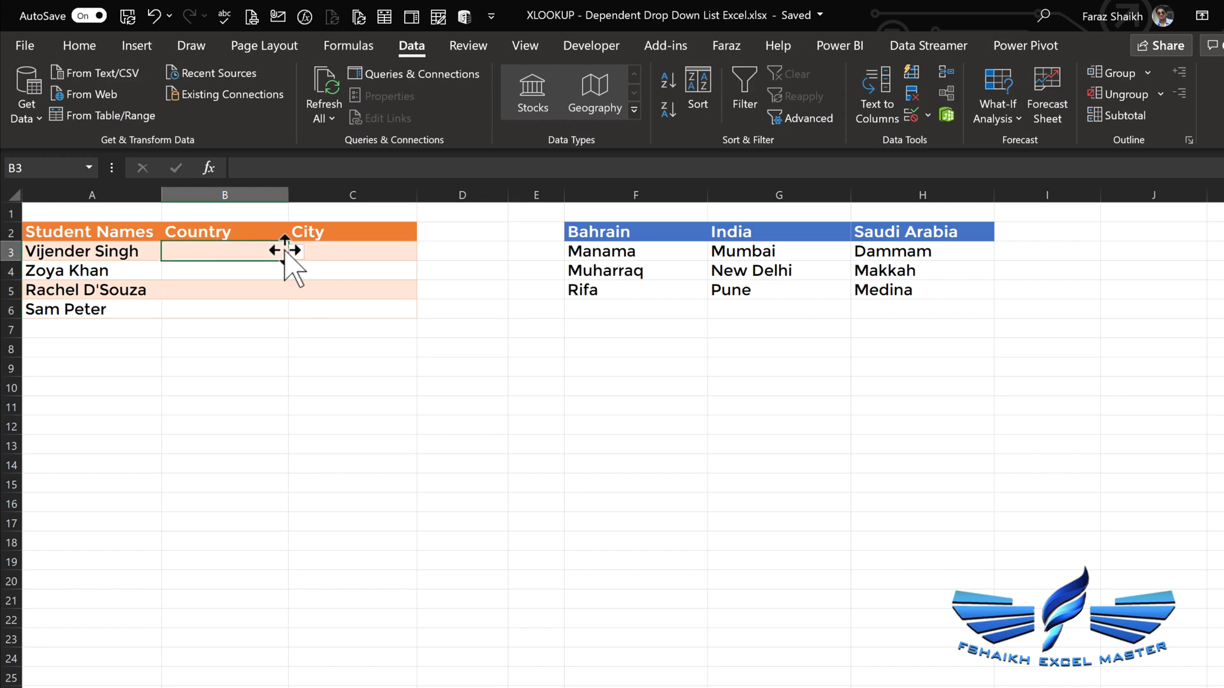
{"action": "left_click", "coordinate": [296, 252]}
{"action": "left_click", "coordinate": [280, 280]}
{"action": "left_click", "coordinate": [333, 251]}
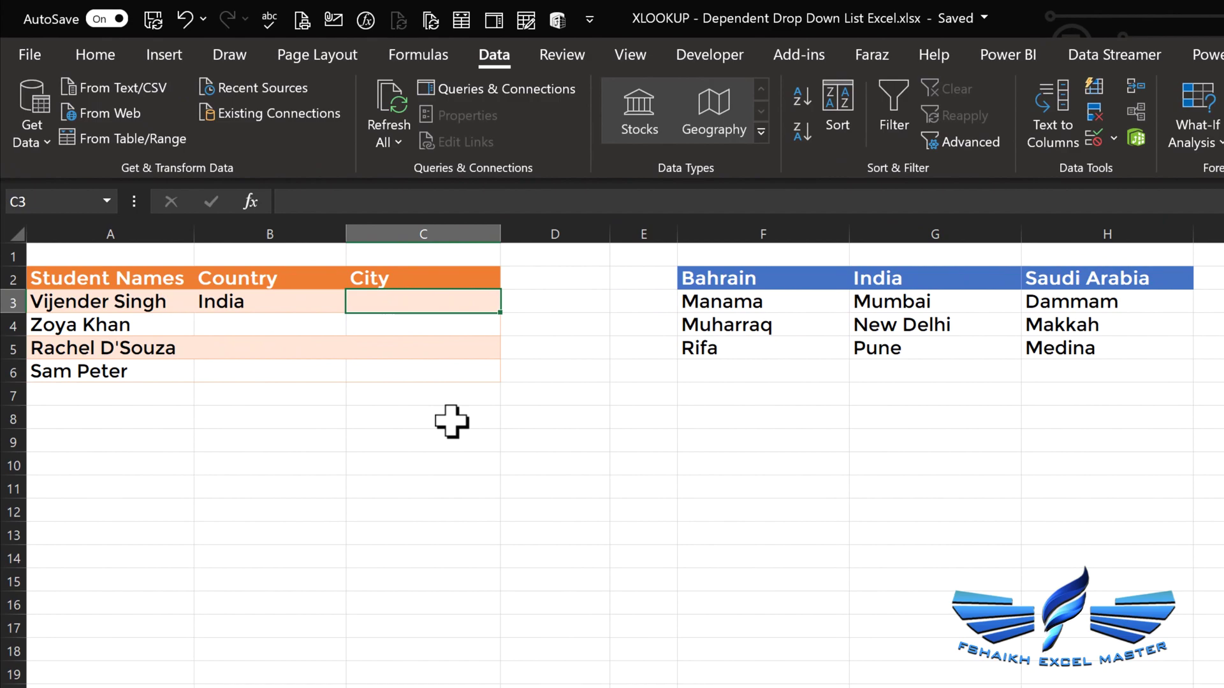
Enter =XLOOKUP(B3,myCountry,myCity) in C3 to spill India's cities
{"action": "type", "text": "=xlo"}
{"action": "key", "text": "Tab"}
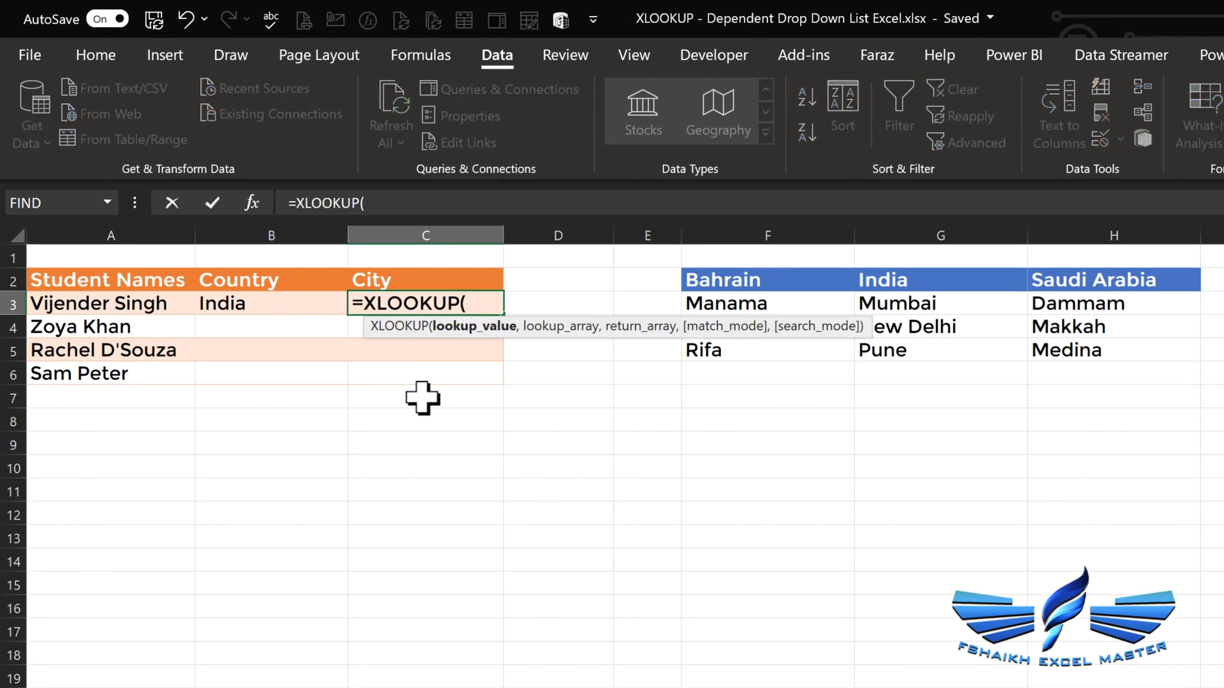
{"action": "left_click", "coordinate": [310, 307]}
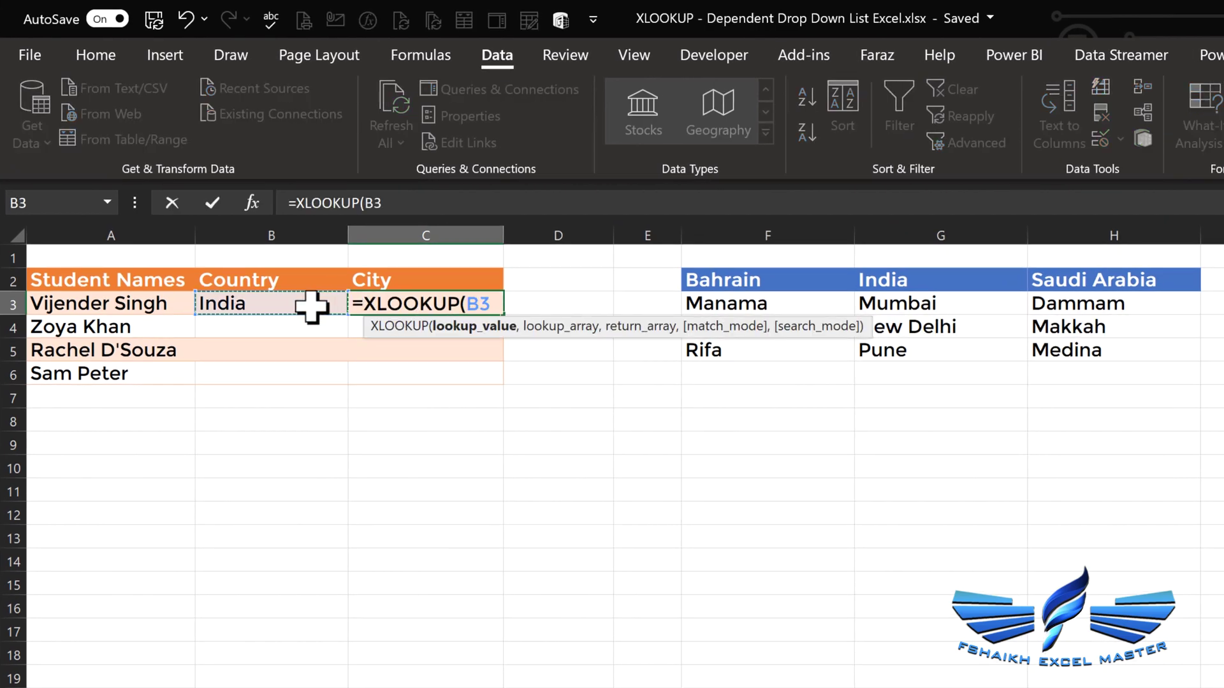
{"action": "type", "text": ","}
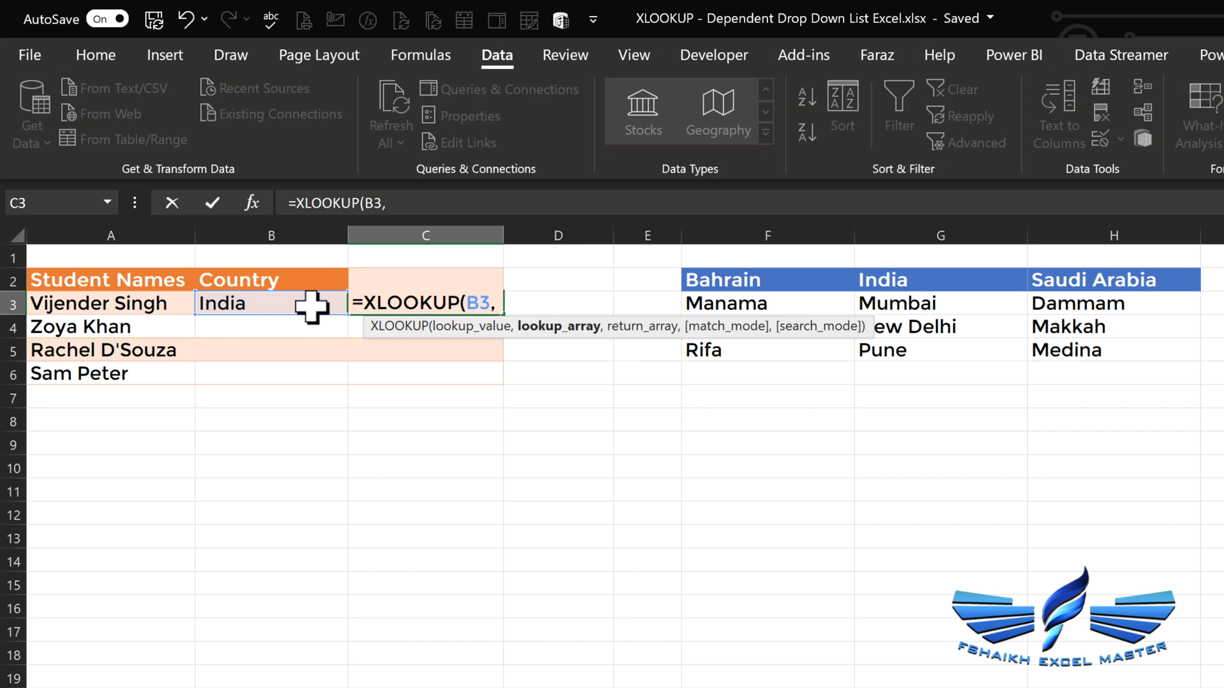
{"action": "type", "text": "myco"}
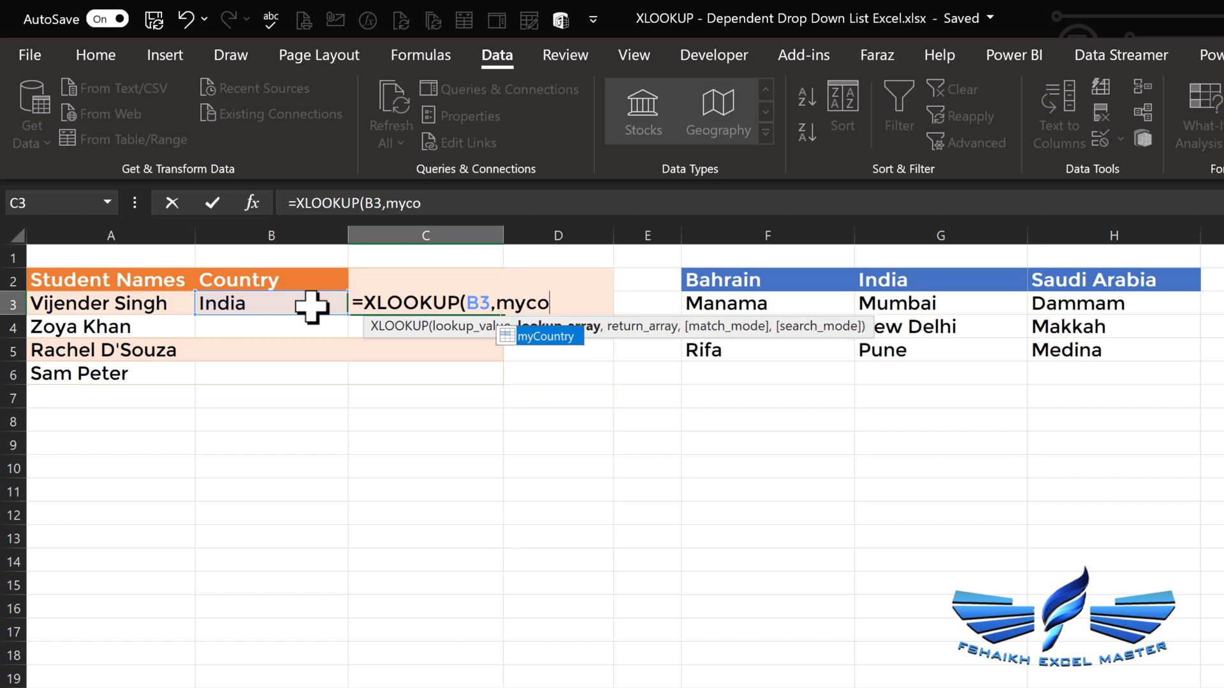
{"action": "key", "text": "Tab"}
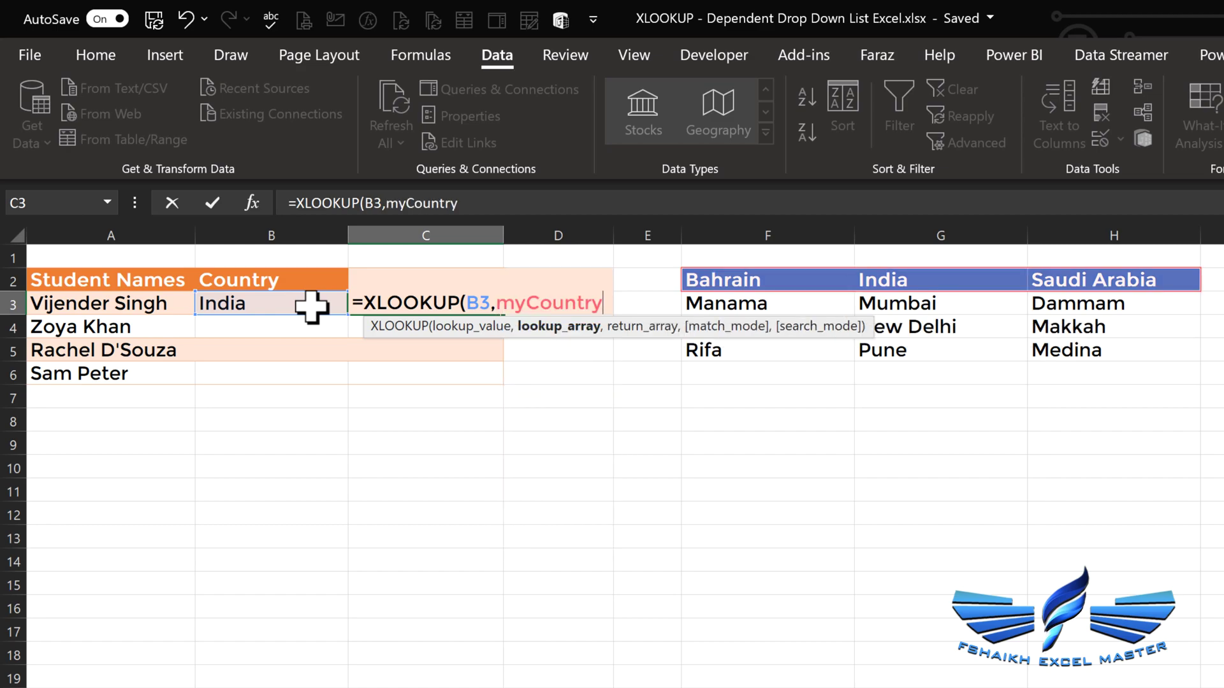
{"action": "type", "text": ","}
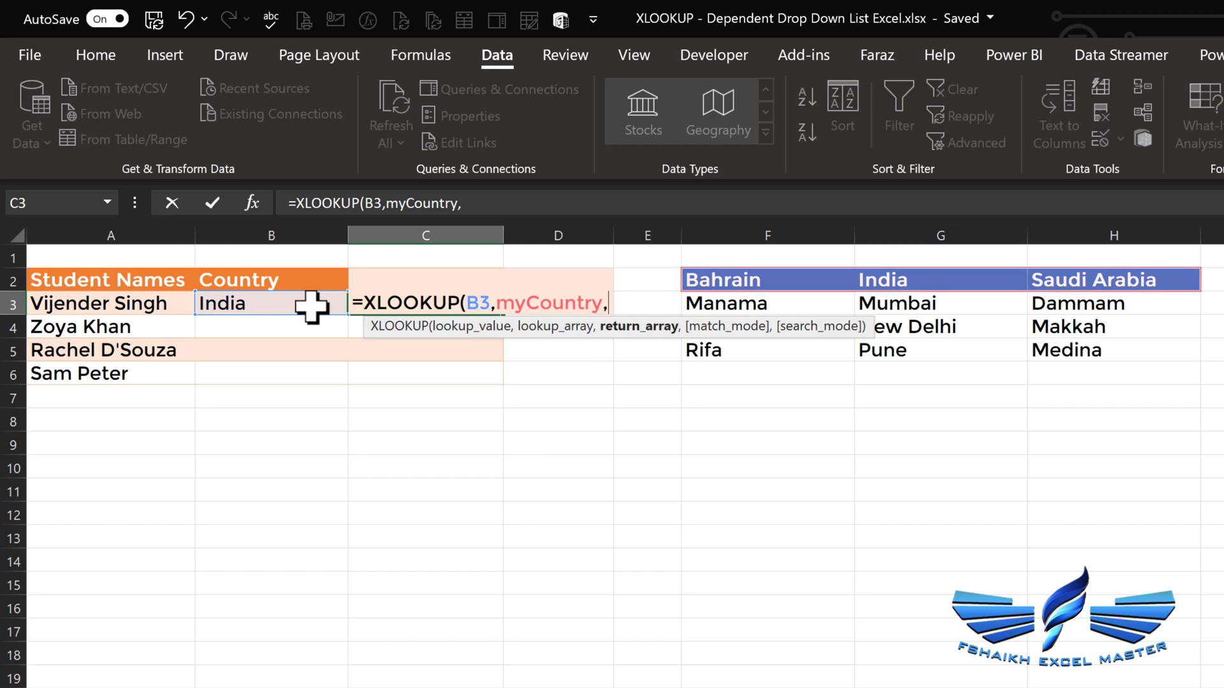
{"action": "type", "text": "myci"}
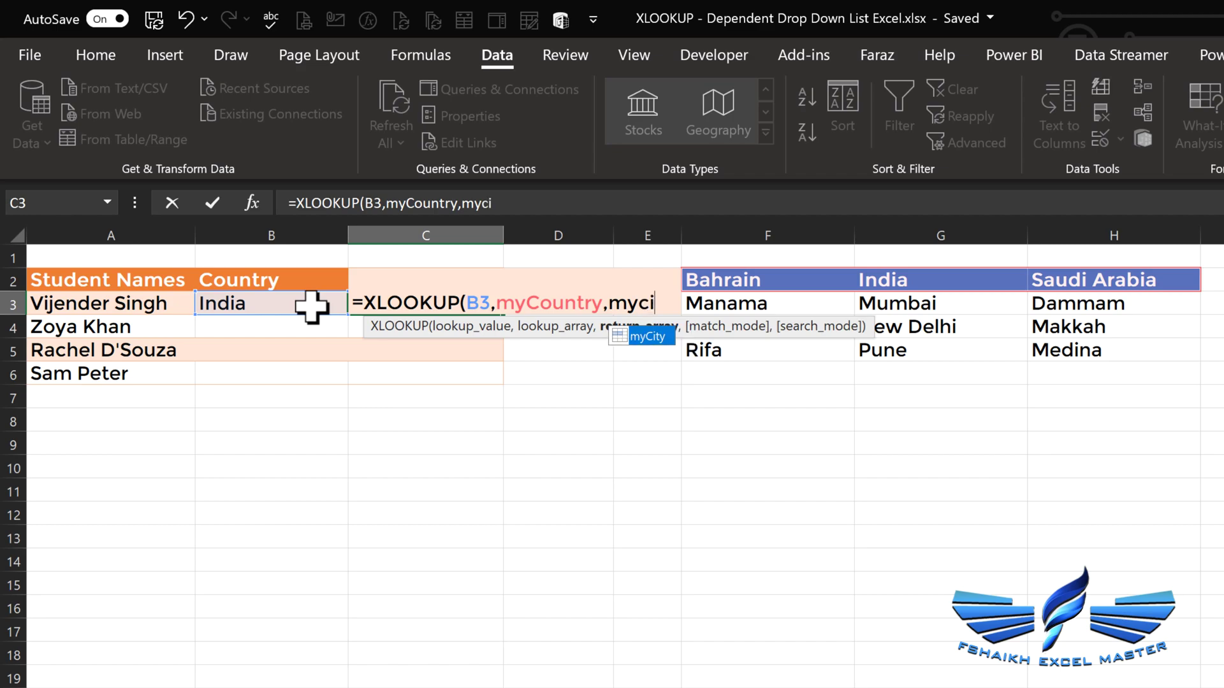
{"action": "key", "text": "Tab"}
{"action": "type", "text": ")"}
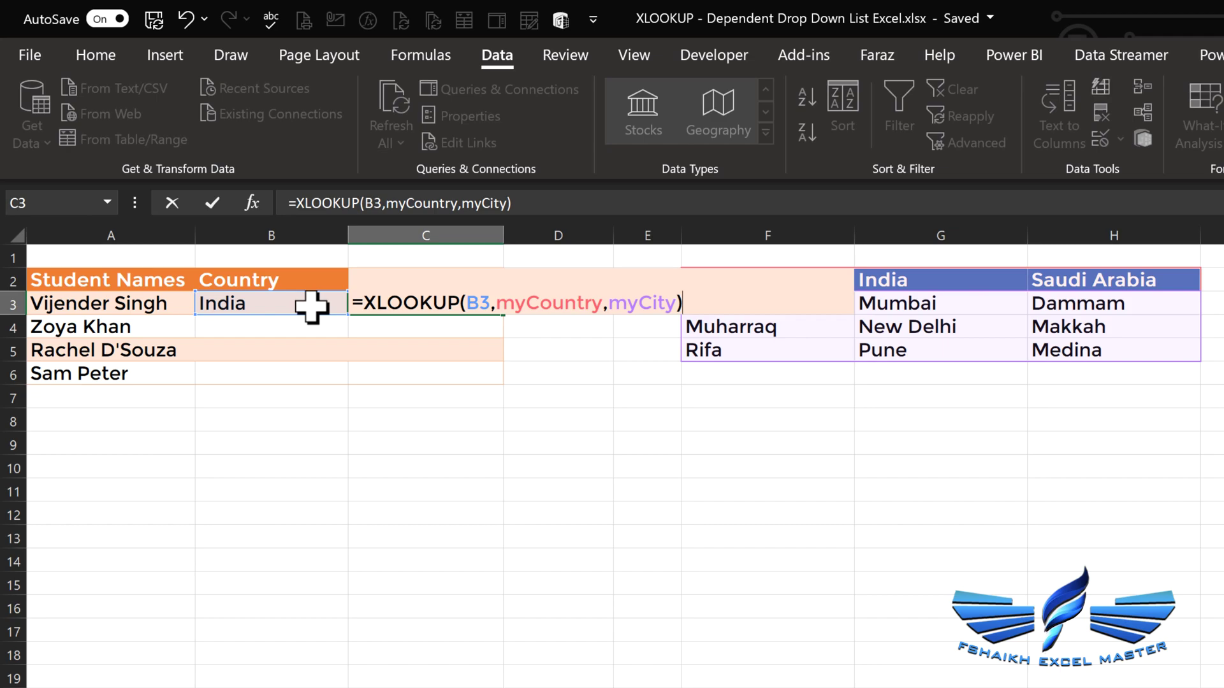
{"action": "key", "text": "Return"}
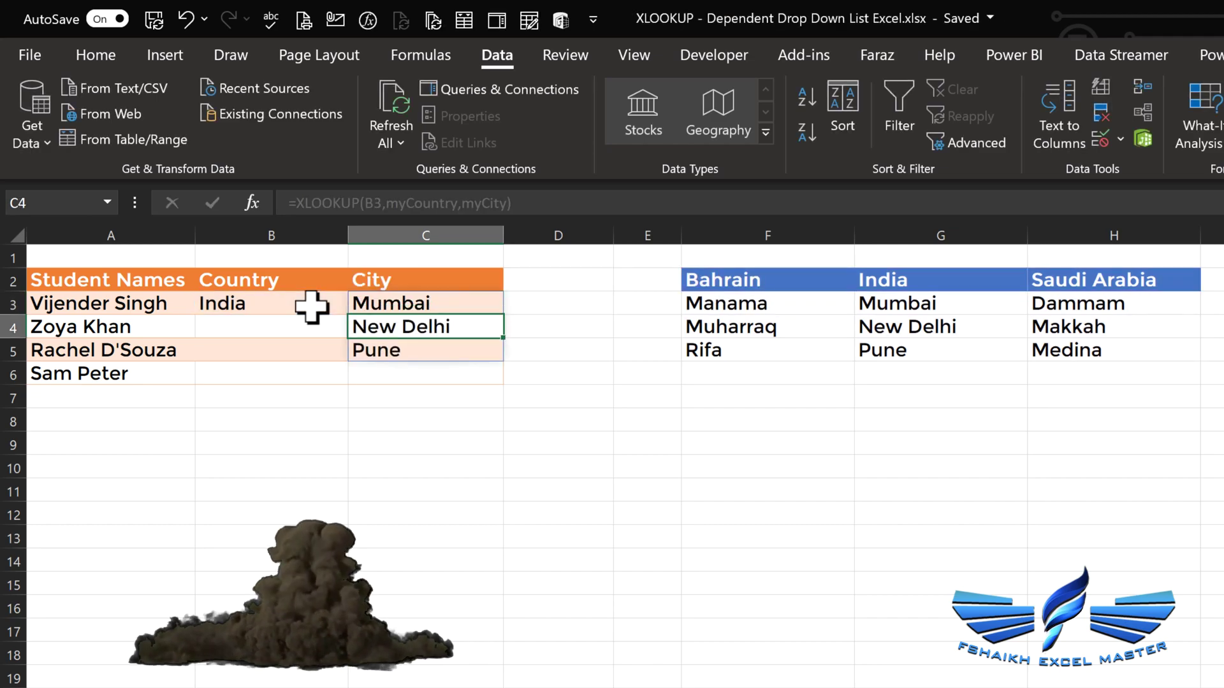
Delete the test formula from C3, then select C3:C6
{"action": "left_click", "coordinate": [469, 307]}
{"action": "double_click", "coordinate": [469, 307]}
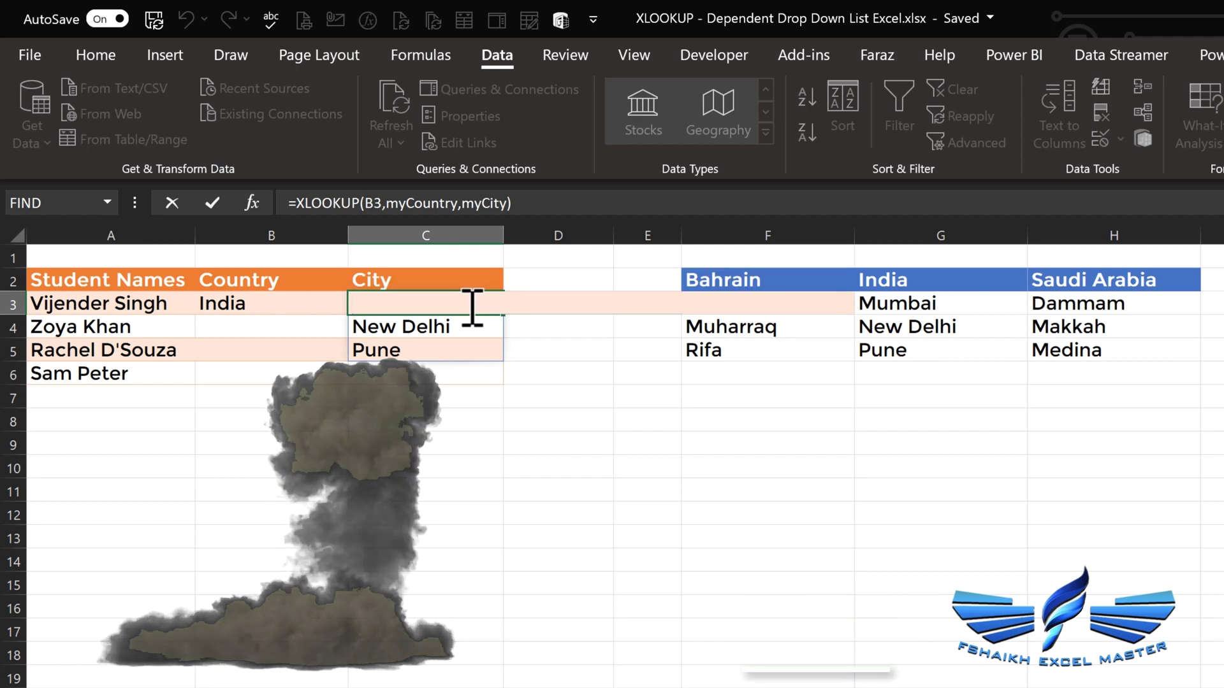
{"action": "key", "text": "Return"}
{"action": "left_click", "coordinate": [468, 307]}
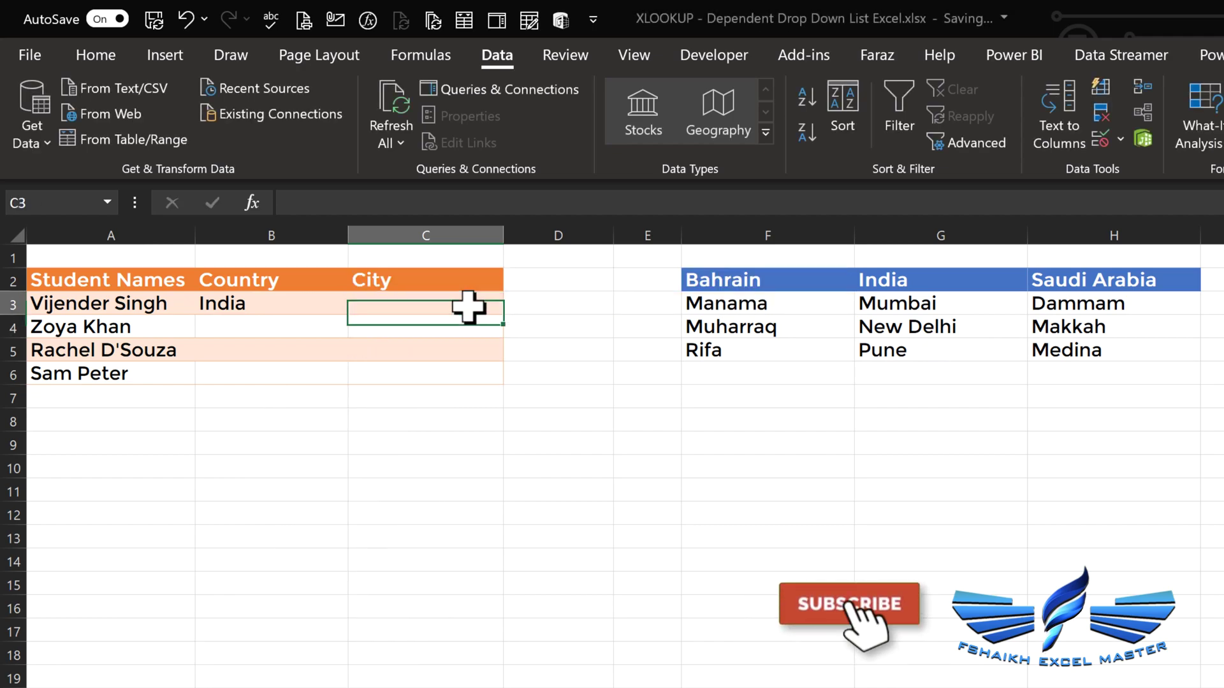
{"action": "left_click_drag", "start_coordinate": [468, 308], "coordinate": [454, 374]}
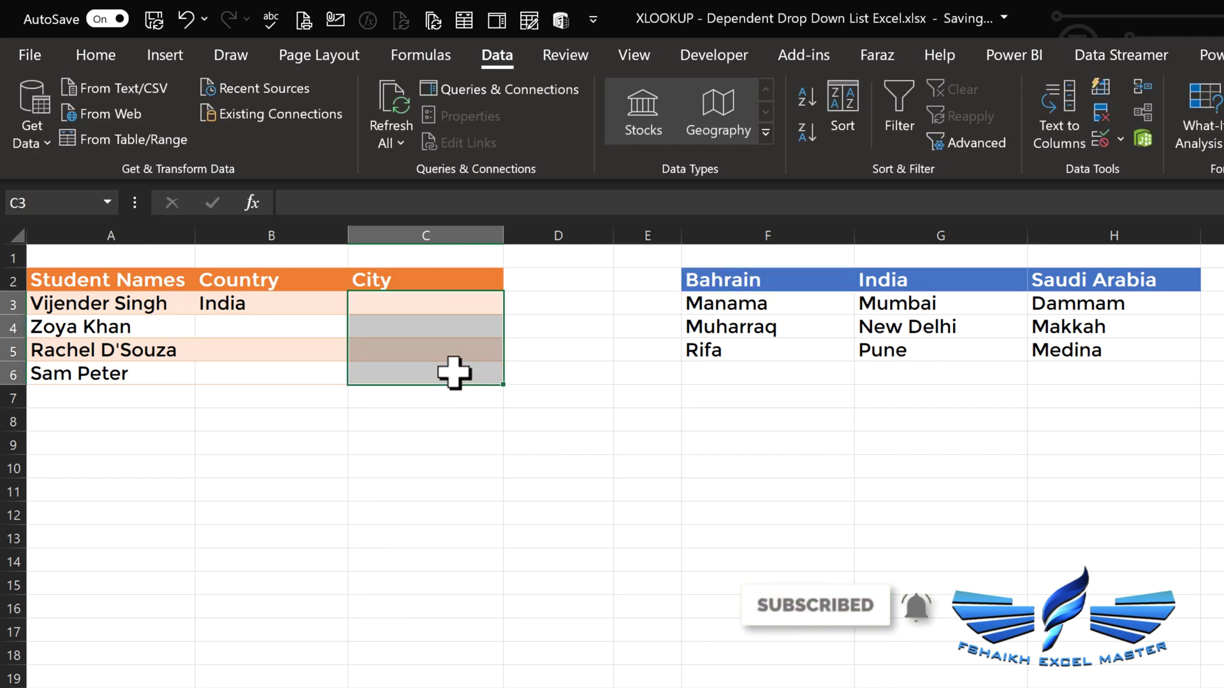
Give C3:C6 list validation with source =XLOOKUP(B3,myCountry,myCity)
{"action": "left_click", "coordinate": [1105, 143]}
{"action": "left_click", "coordinate": [493, 472]}
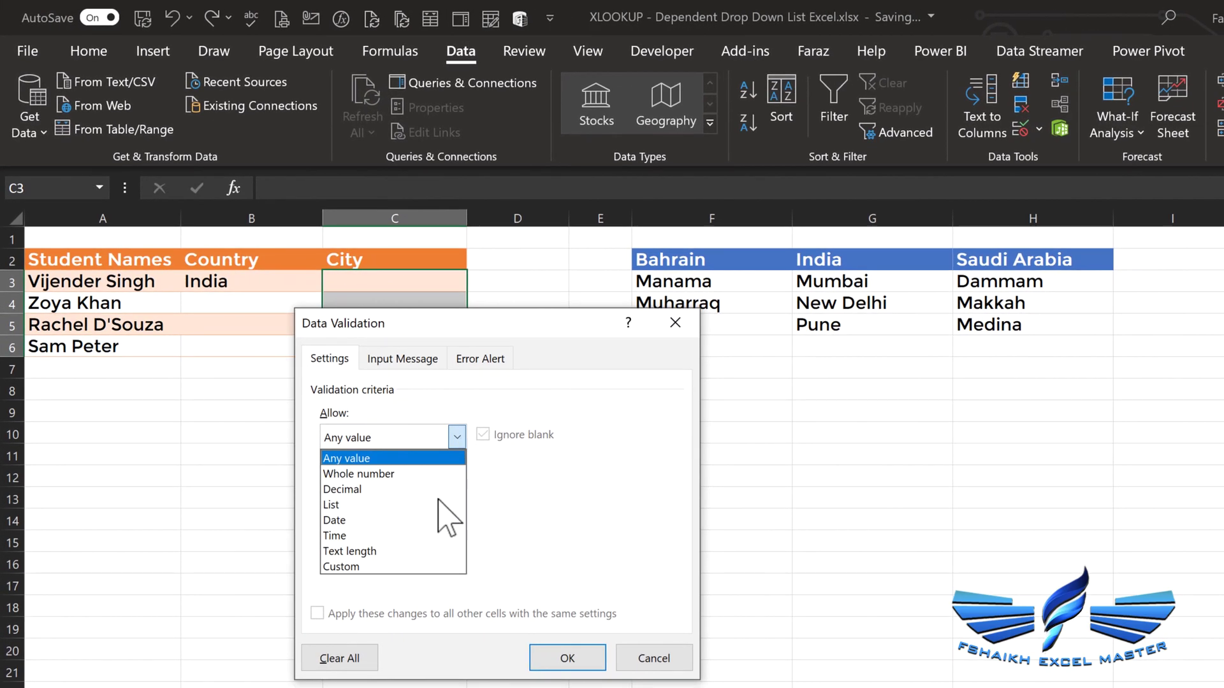
{"action": "left_click", "coordinate": [439, 503]}
{"action": "left_click", "coordinate": [437, 533]}
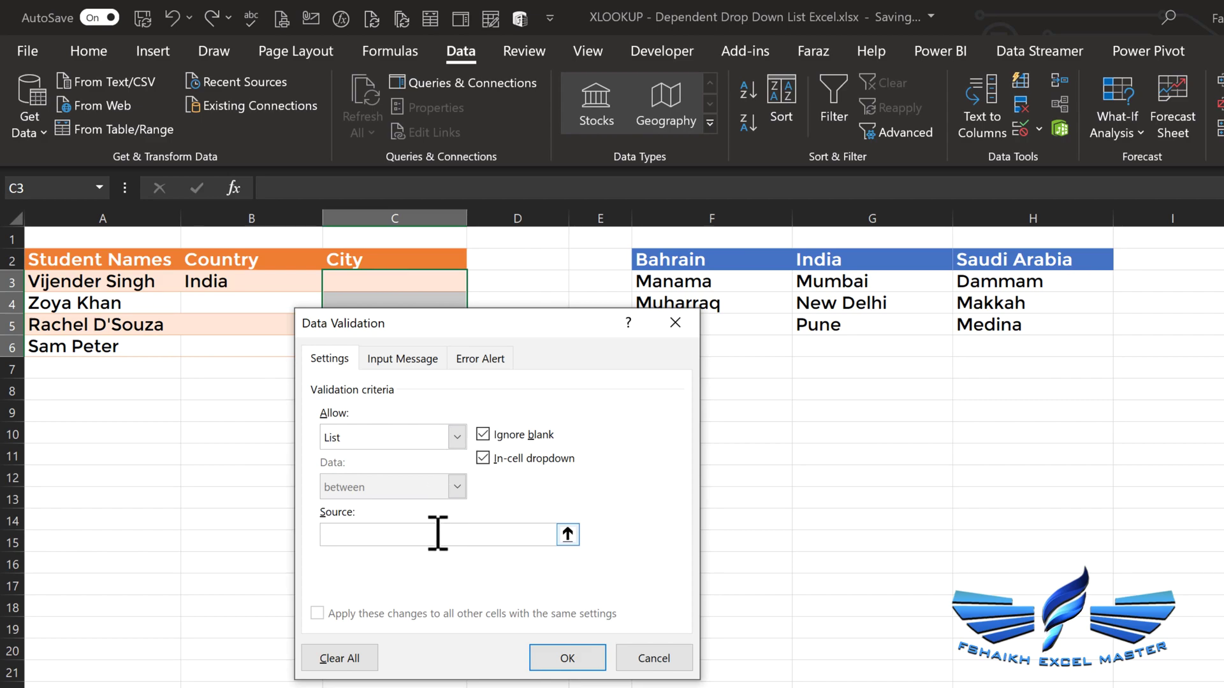
{"action": "type", "text": "=XLOOKUP(B3,myCountry,myCity)"}
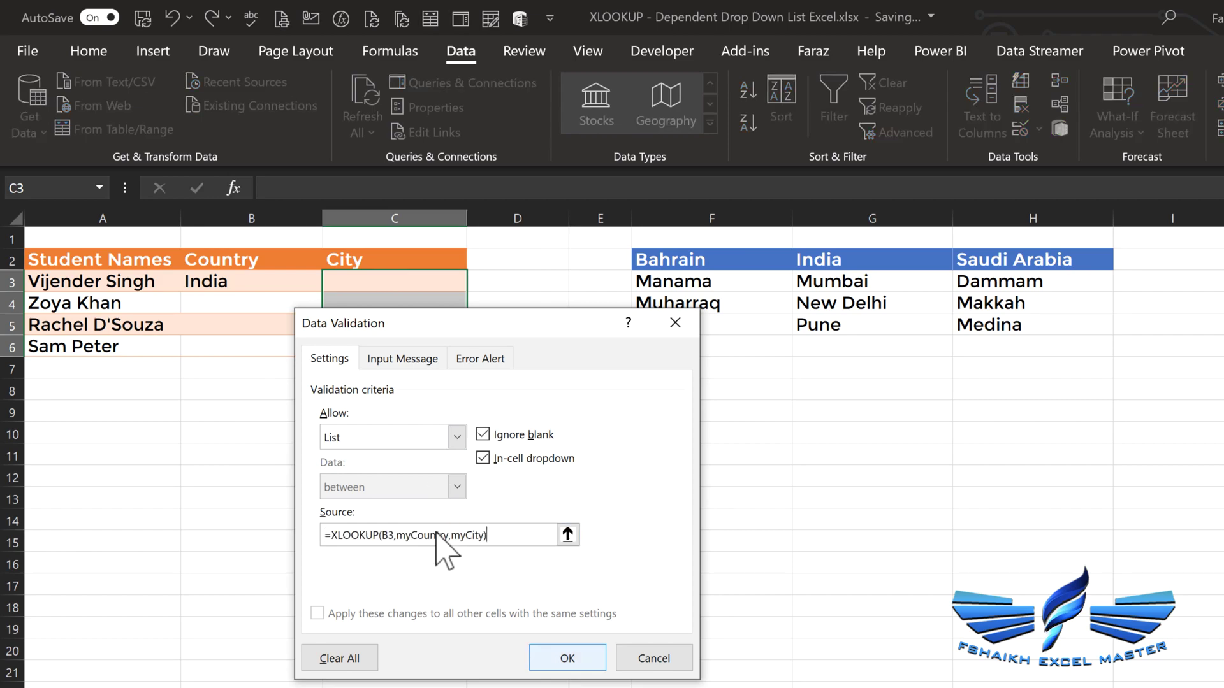
{"action": "left_click", "coordinate": [577, 656]}
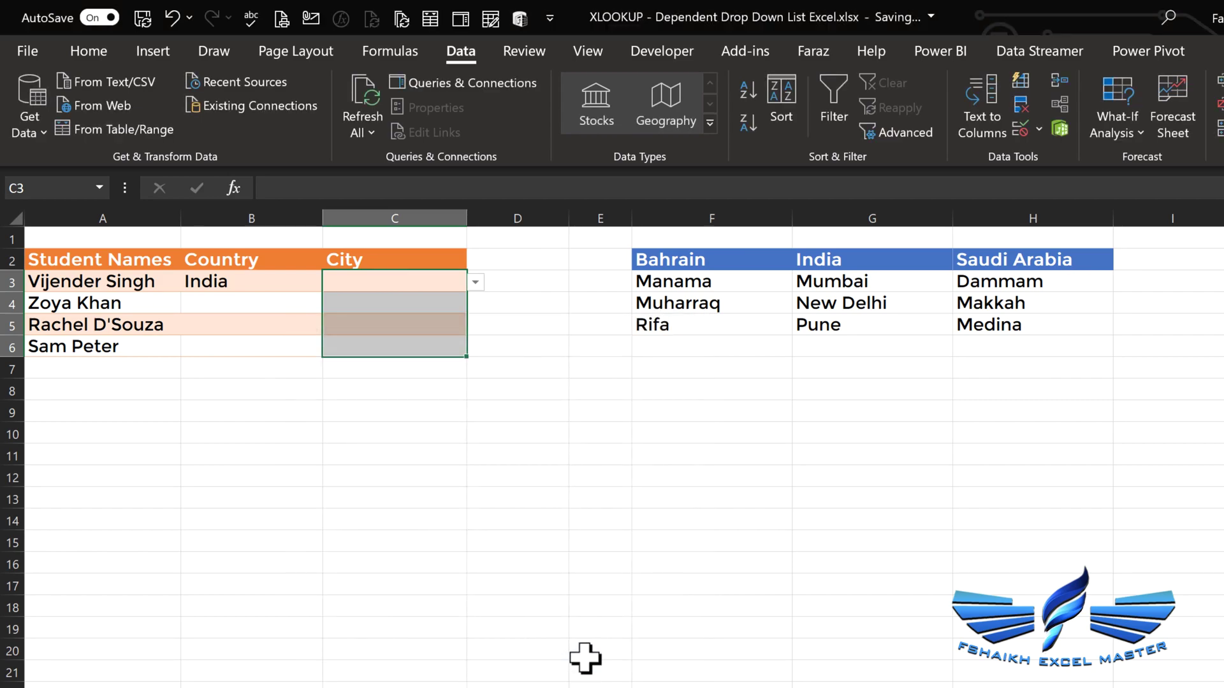
Pick New Delhi for the first student, and Saudi Arabia with Makkah for the second
{"action": "left_click", "coordinate": [387, 303]}
{"action": "left_click", "coordinate": [424, 280]}
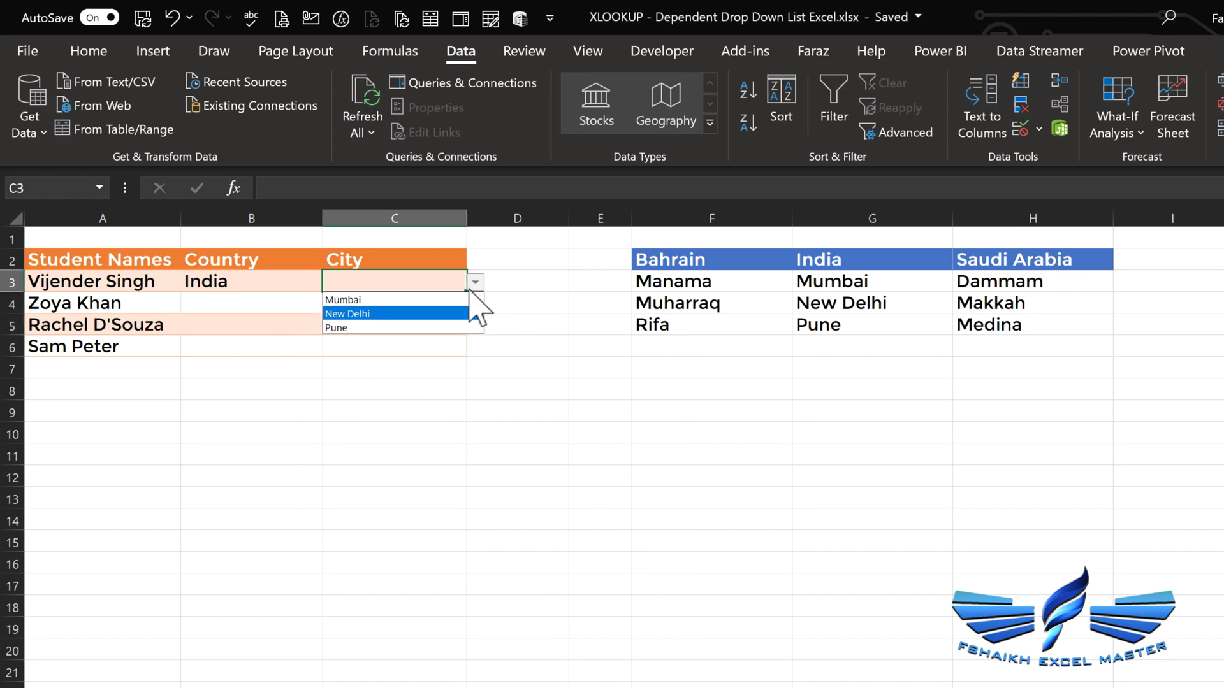
{"action": "left_click", "coordinate": [462, 311]}
{"action": "left_click", "coordinate": [258, 305]}
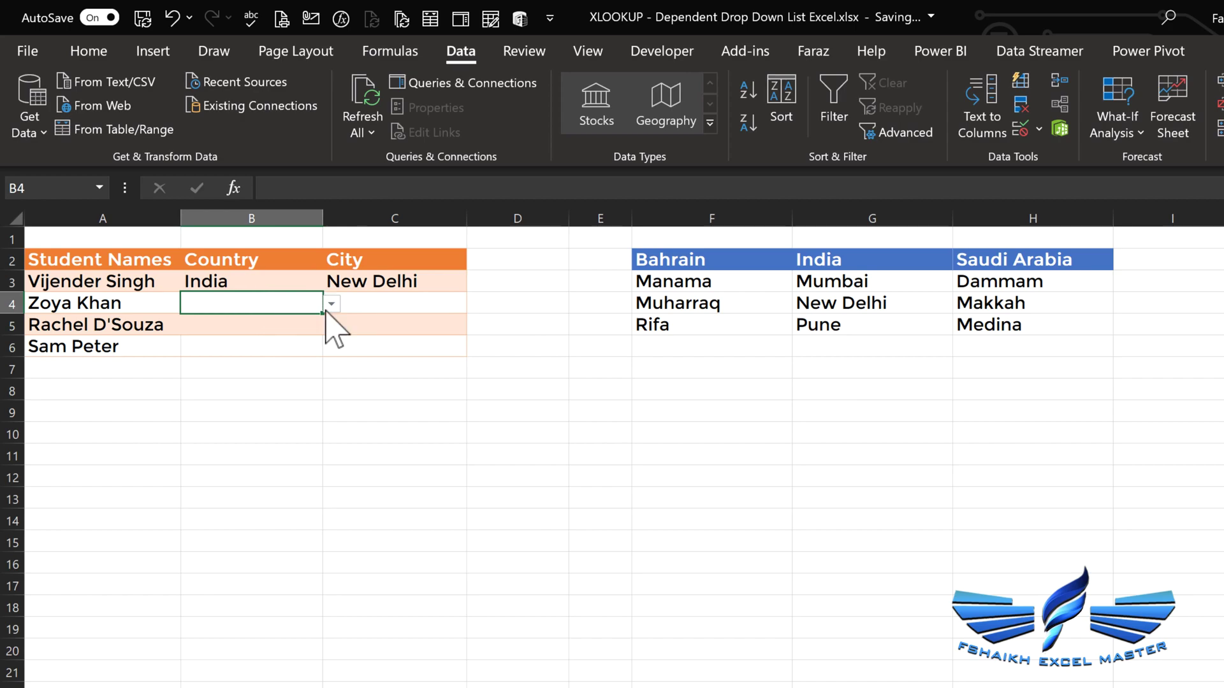
{"action": "left_click", "coordinate": [332, 304]}
{"action": "left_click", "coordinate": [278, 349]}
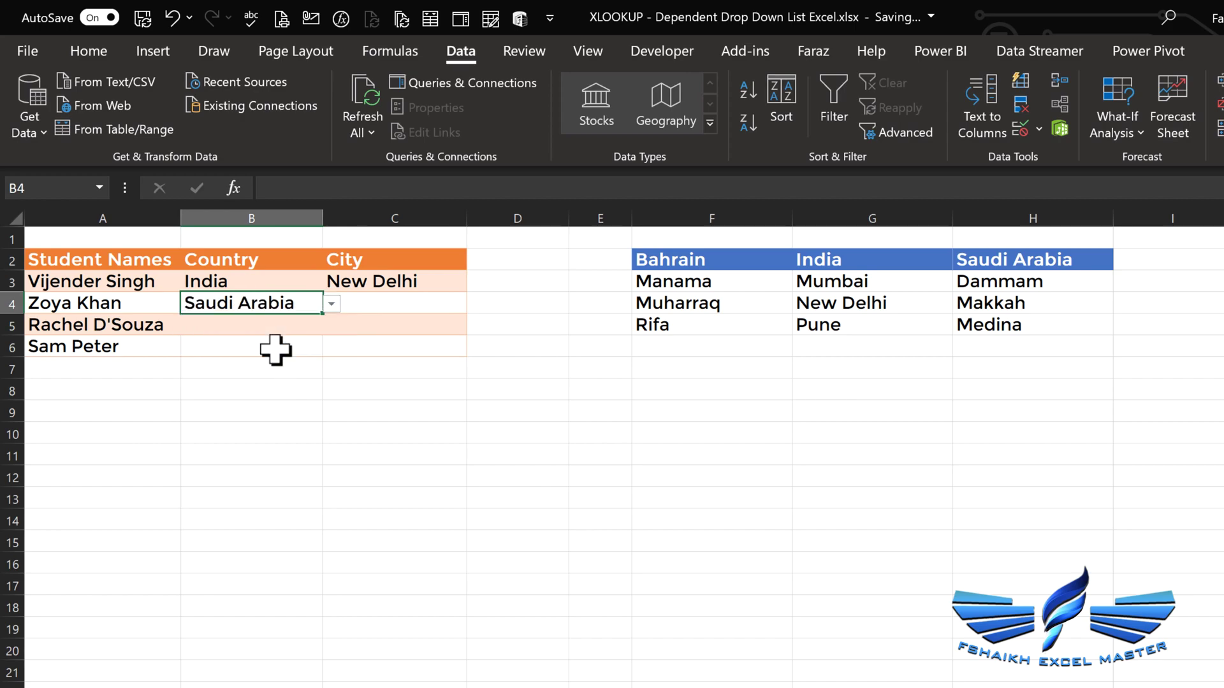
{"action": "left_click", "coordinate": [424, 306]}
{"action": "left_click", "coordinate": [472, 306]}
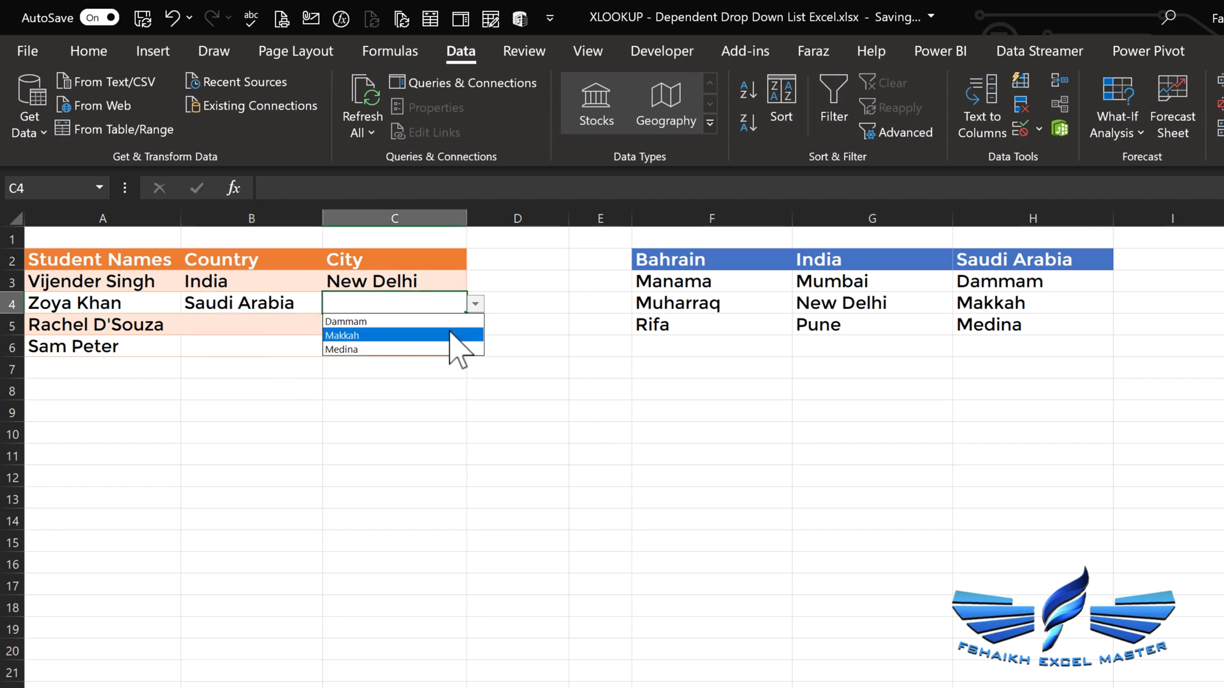
{"action": "left_click", "coordinate": [455, 333]}
Set the third student's country to Bahrain and city to Manama
{"action": "left_click", "coordinate": [279, 328]}
{"action": "left_click", "coordinate": [332, 326]}
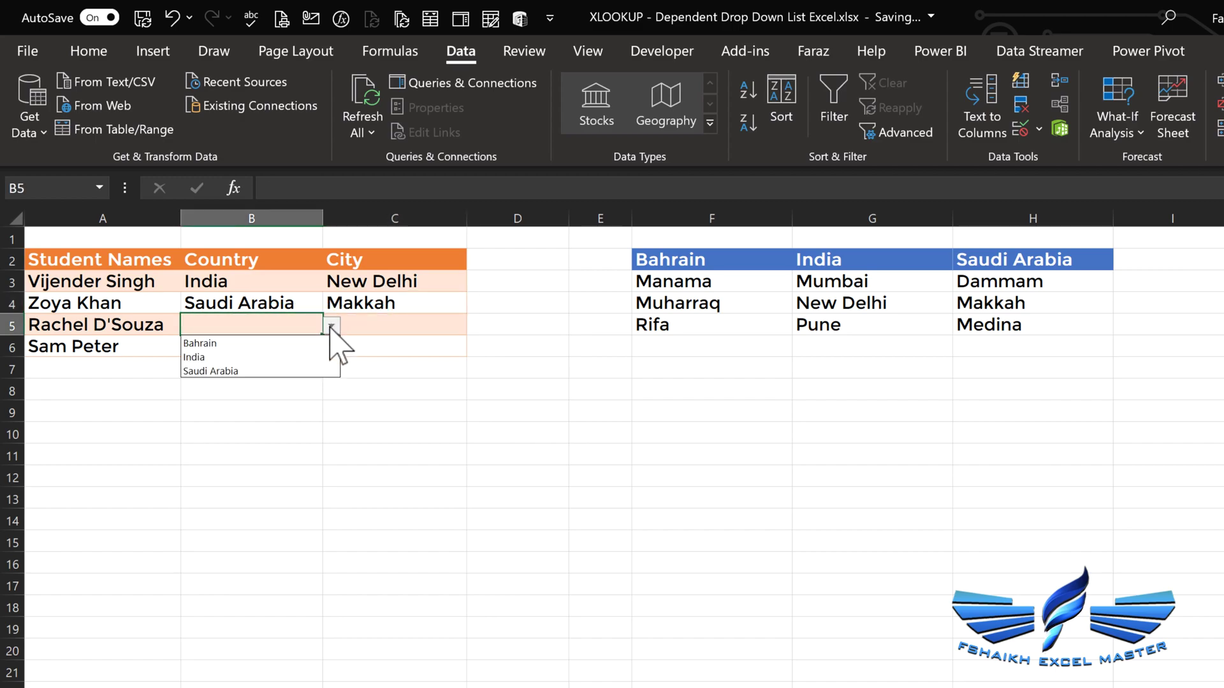
{"action": "left_click", "coordinate": [321, 340]}
{"action": "left_click", "coordinate": [383, 330]}
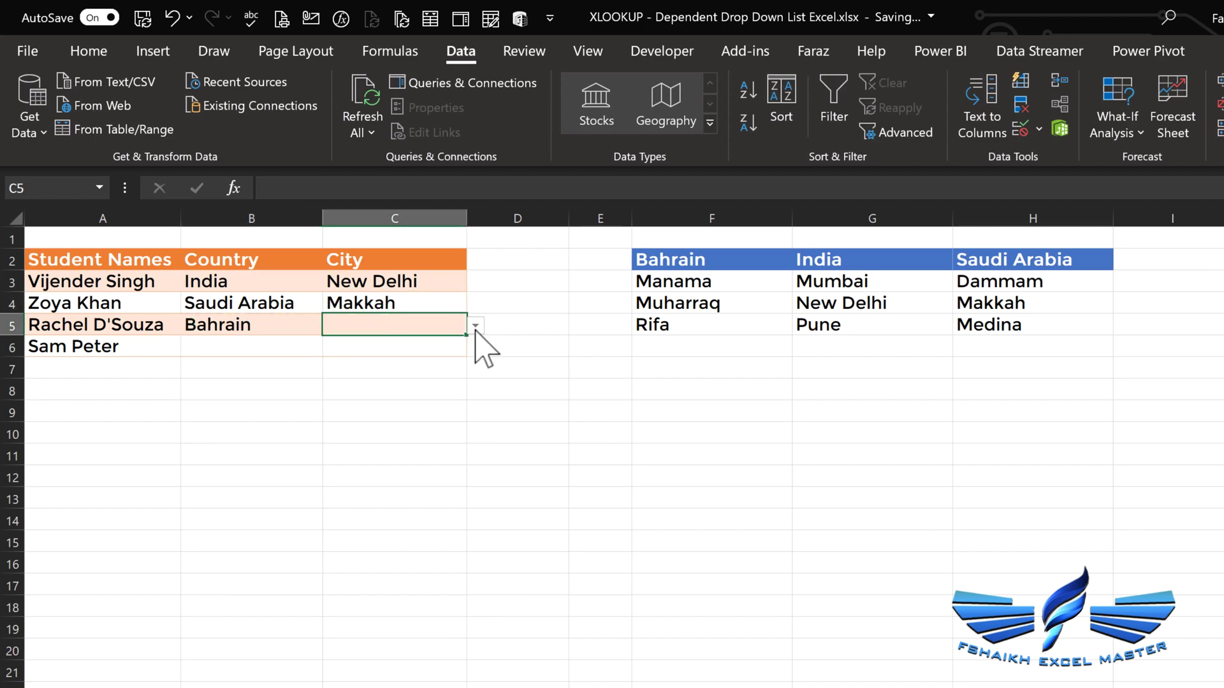
{"action": "left_click", "coordinate": [475, 326]}
{"action": "left_click", "coordinate": [468, 343]}
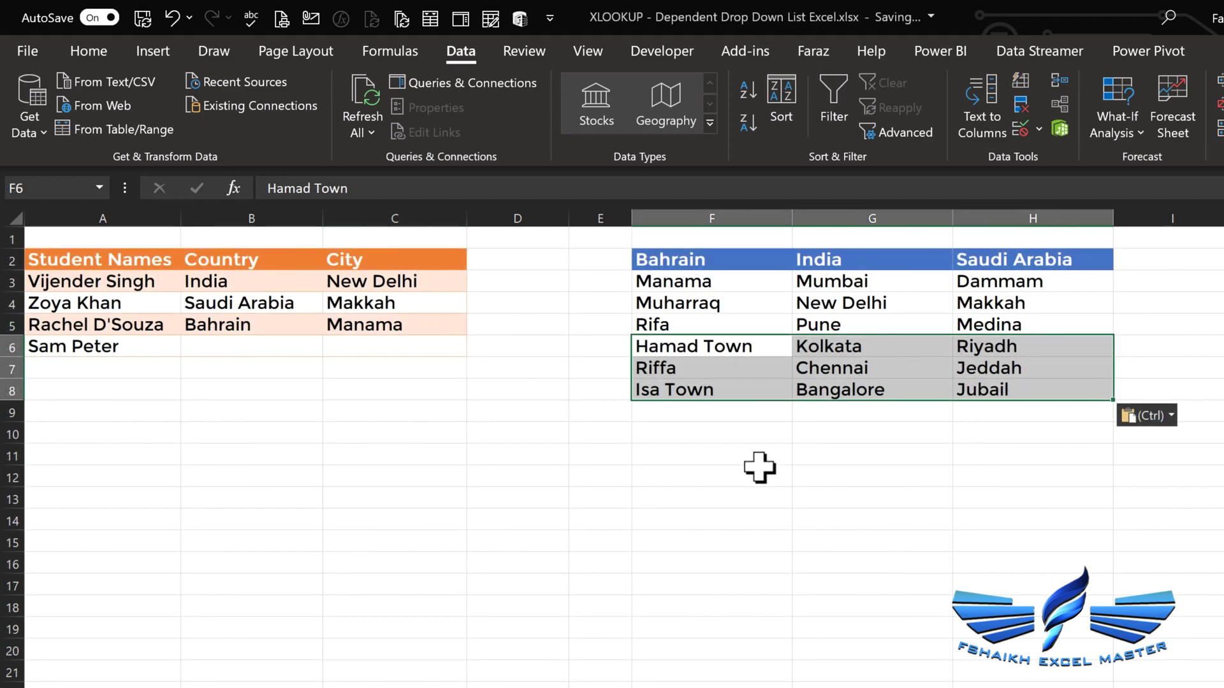
{"action": "left_click", "coordinate": [744, 355]}
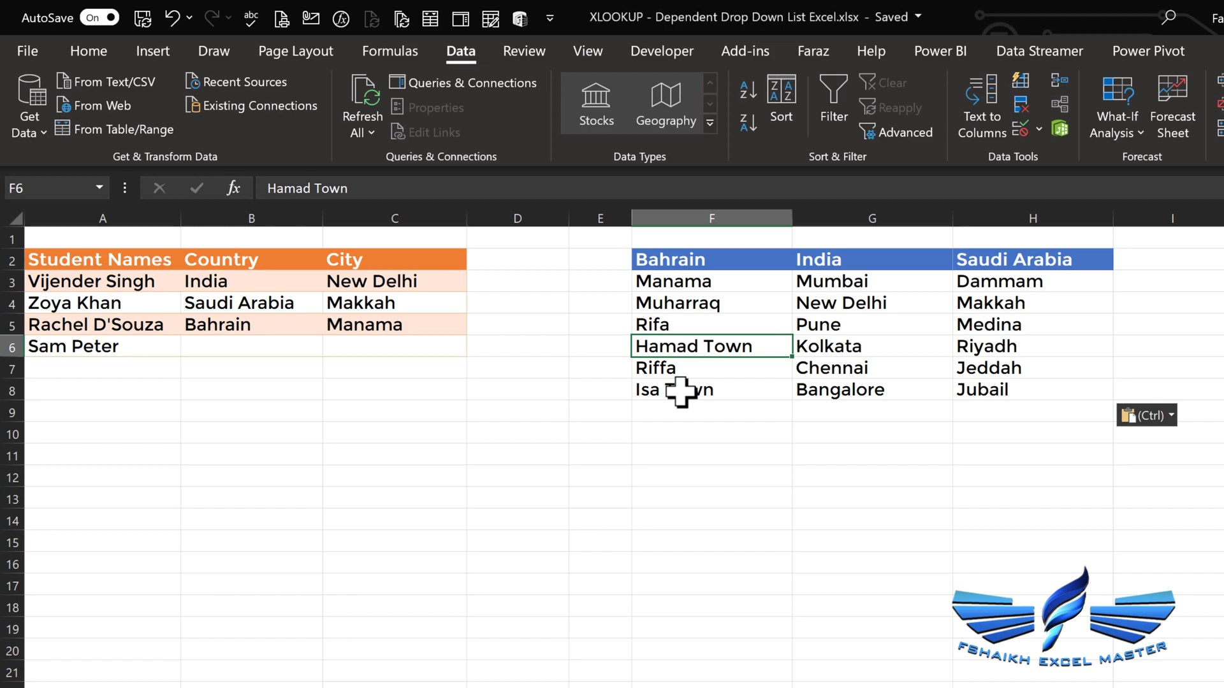
Edit myCity in Name Manager so it refers to F3:H8
{"action": "left_click", "coordinate": [411, 53]}
{"action": "left_click", "coordinate": [585, 127]}
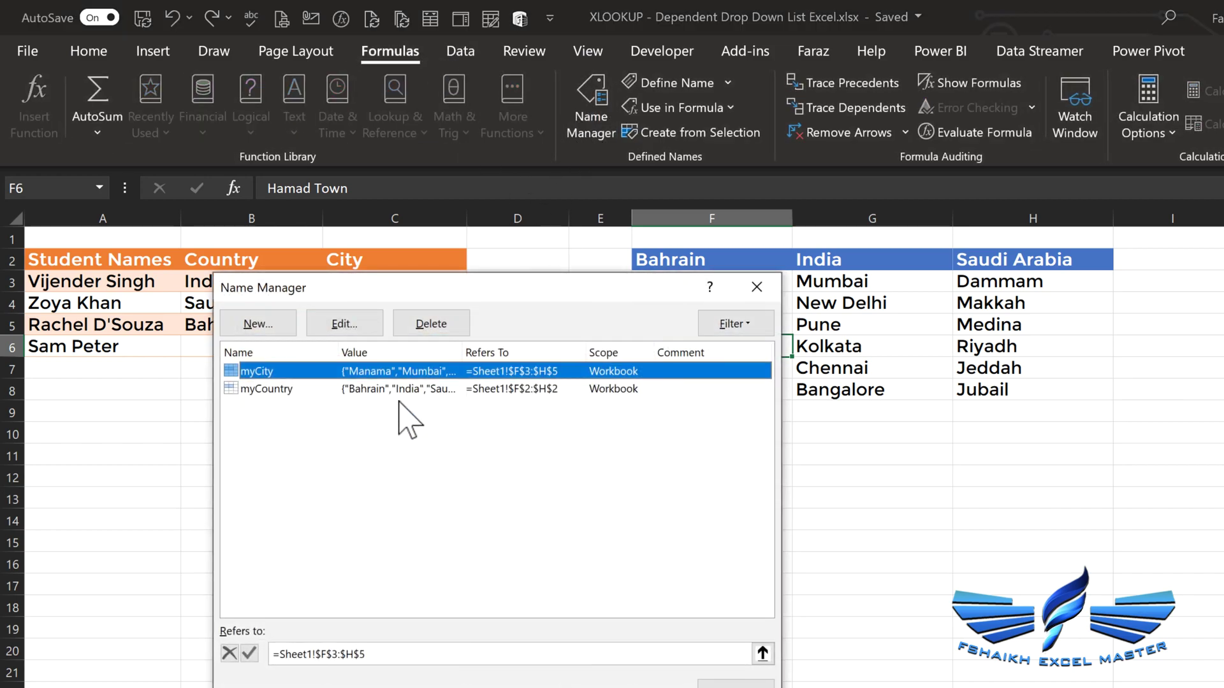
{"action": "left_click", "coordinate": [347, 325]}
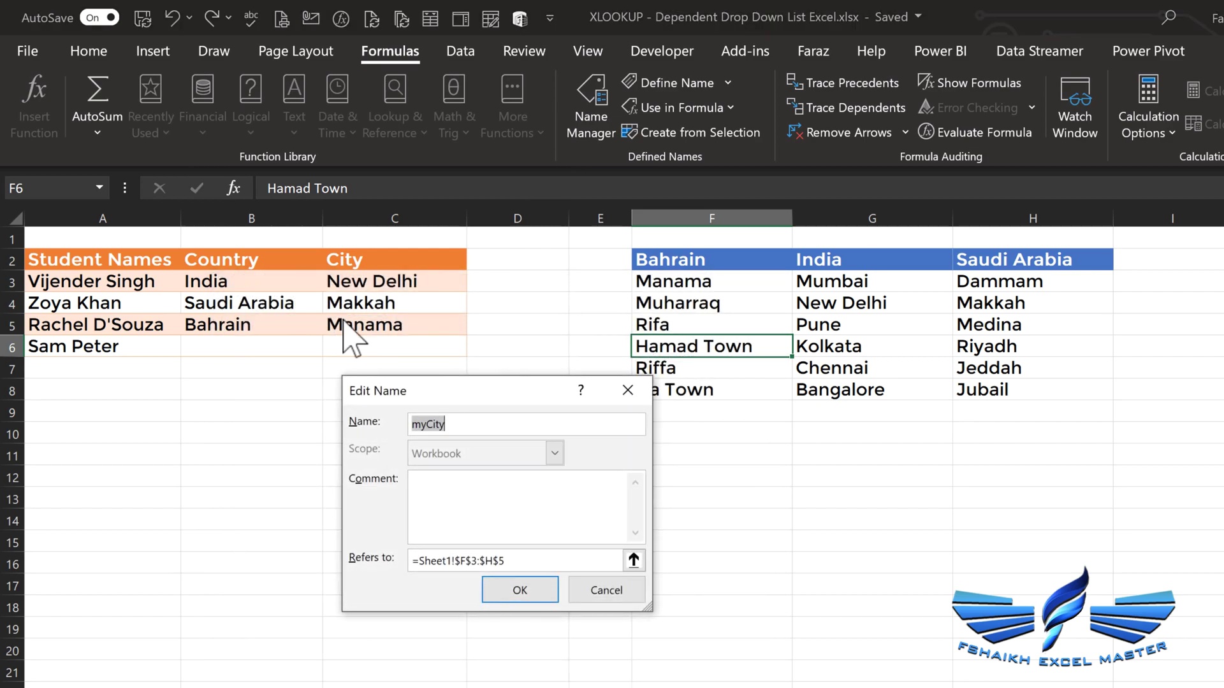
{"action": "left_click", "coordinate": [547, 560]}
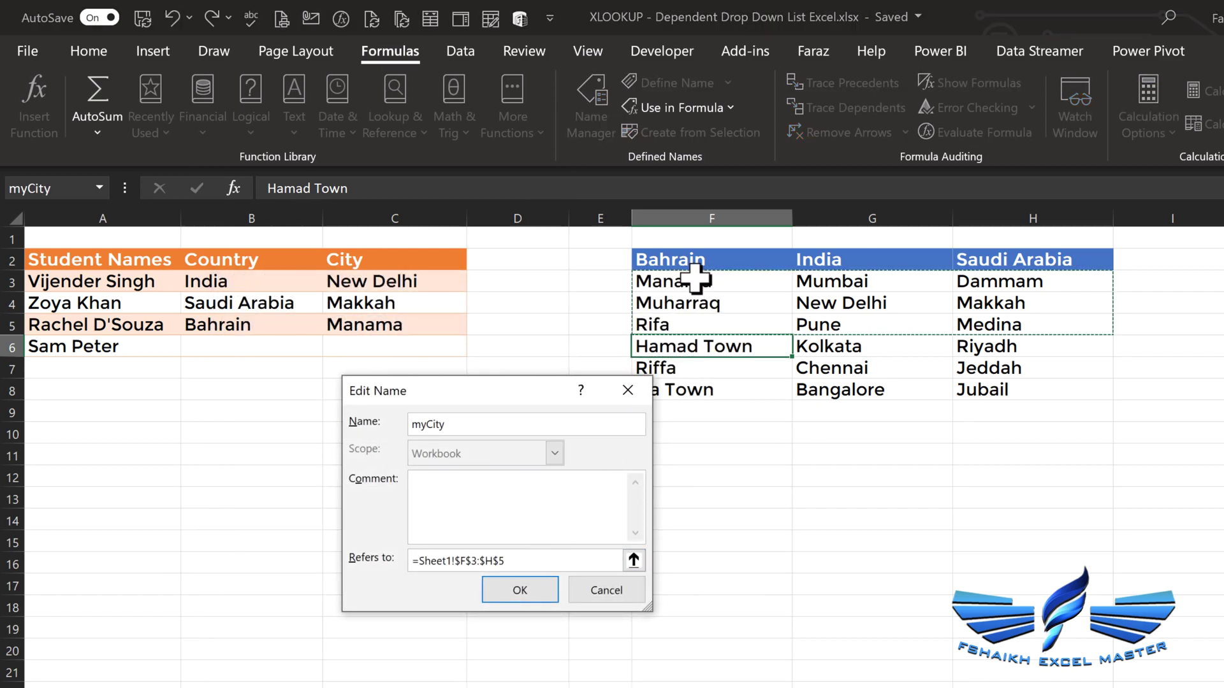
{"action": "left_click_drag", "start_coordinate": [695, 279], "coordinate": [978, 389]}
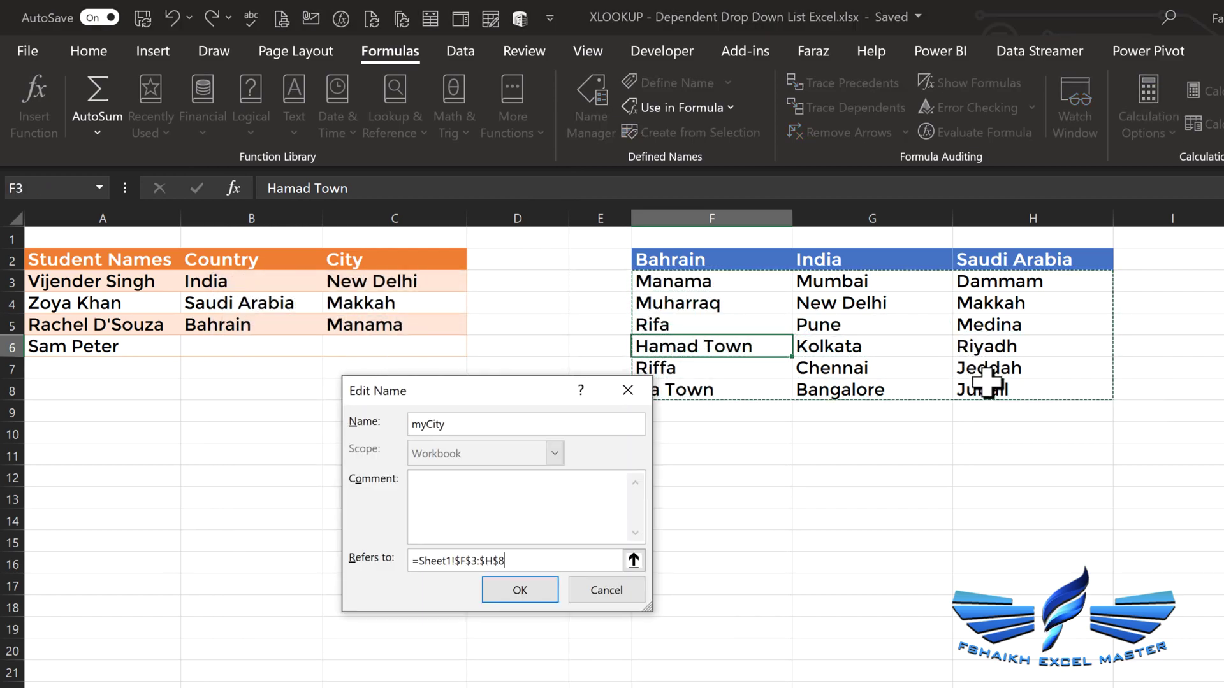
{"action": "left_click", "coordinate": [533, 591]}
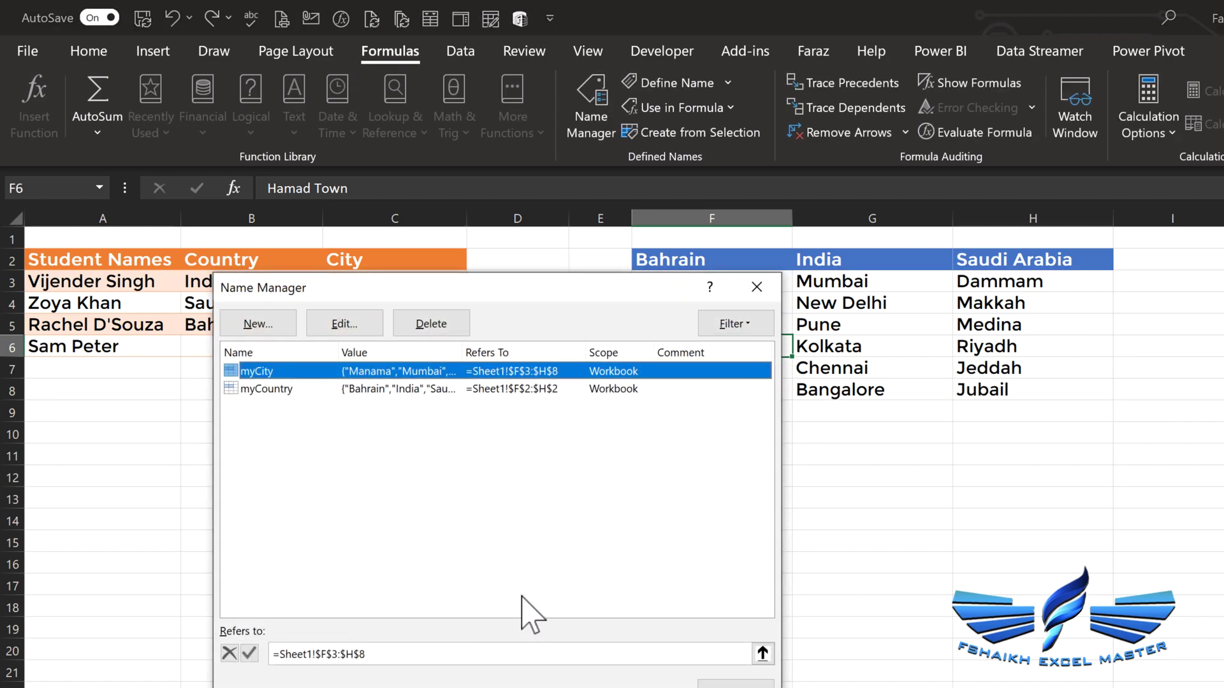
{"action": "left_click", "coordinate": [736, 683]}
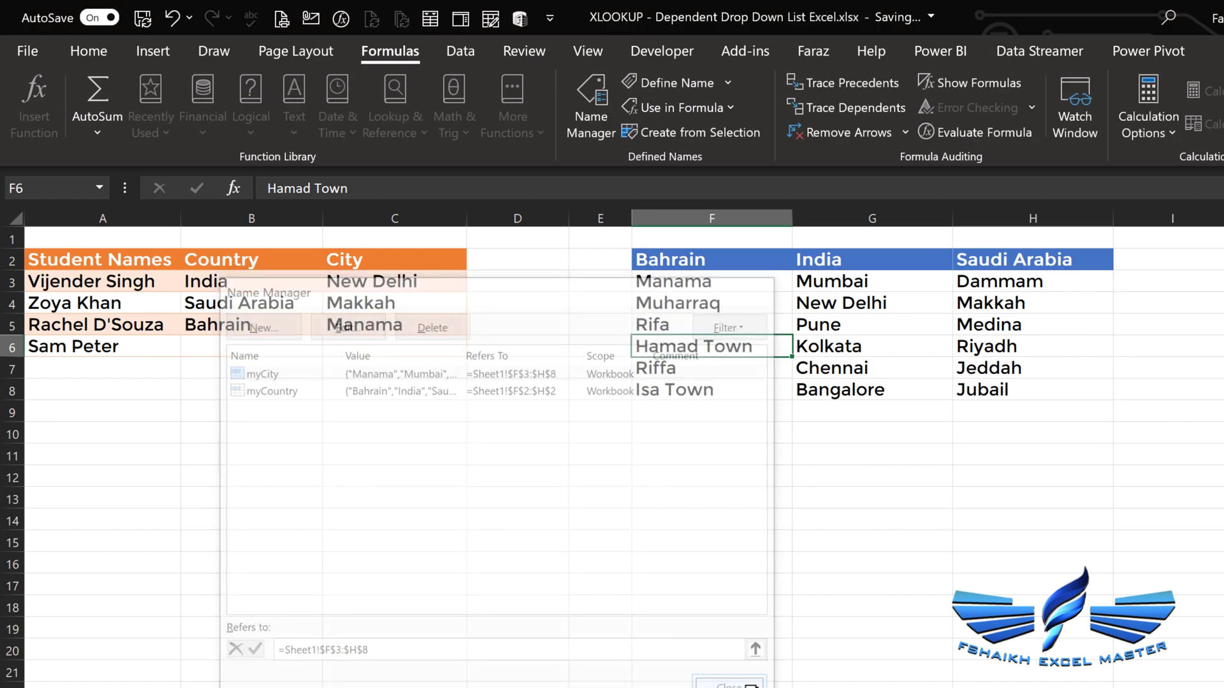
Choose India in B6 and Chennai in C6 for the fourth student
{"action": "left_click", "coordinate": [306, 350]}
{"action": "left_click", "coordinate": [331, 347]}
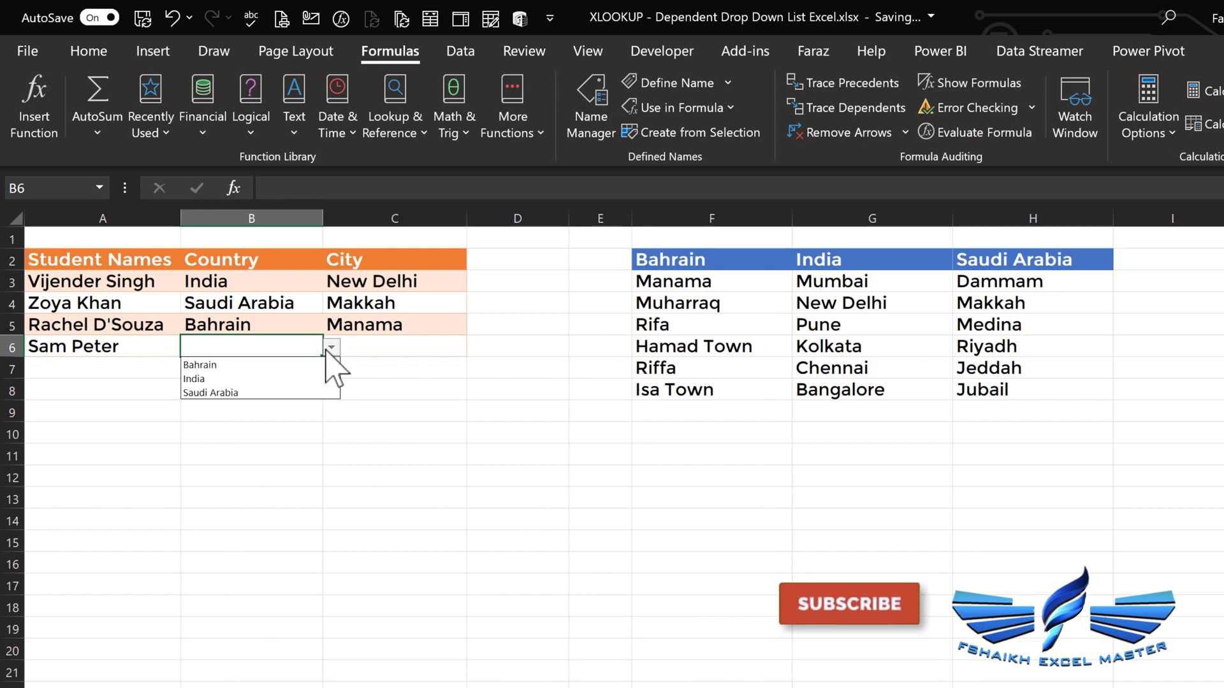
{"action": "left_click", "coordinate": [306, 379]}
{"action": "left_click", "coordinate": [440, 347]}
{"action": "left_click", "coordinate": [475, 347]}
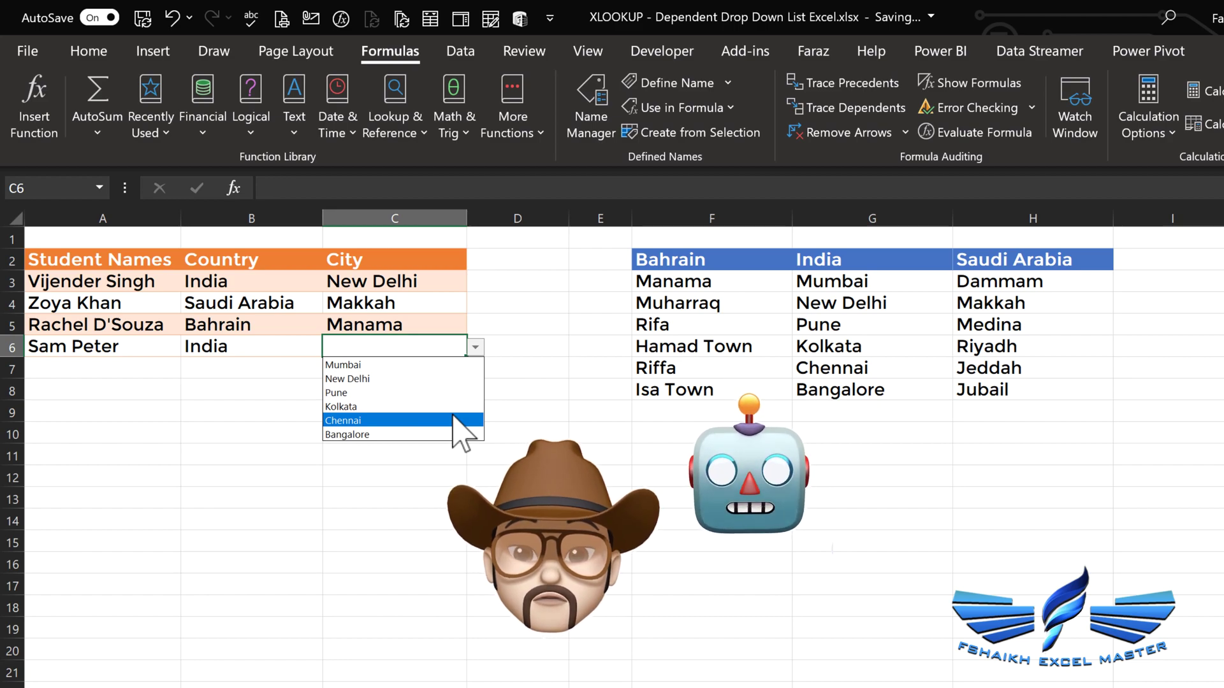
{"action": "left_click", "coordinate": [454, 420]}
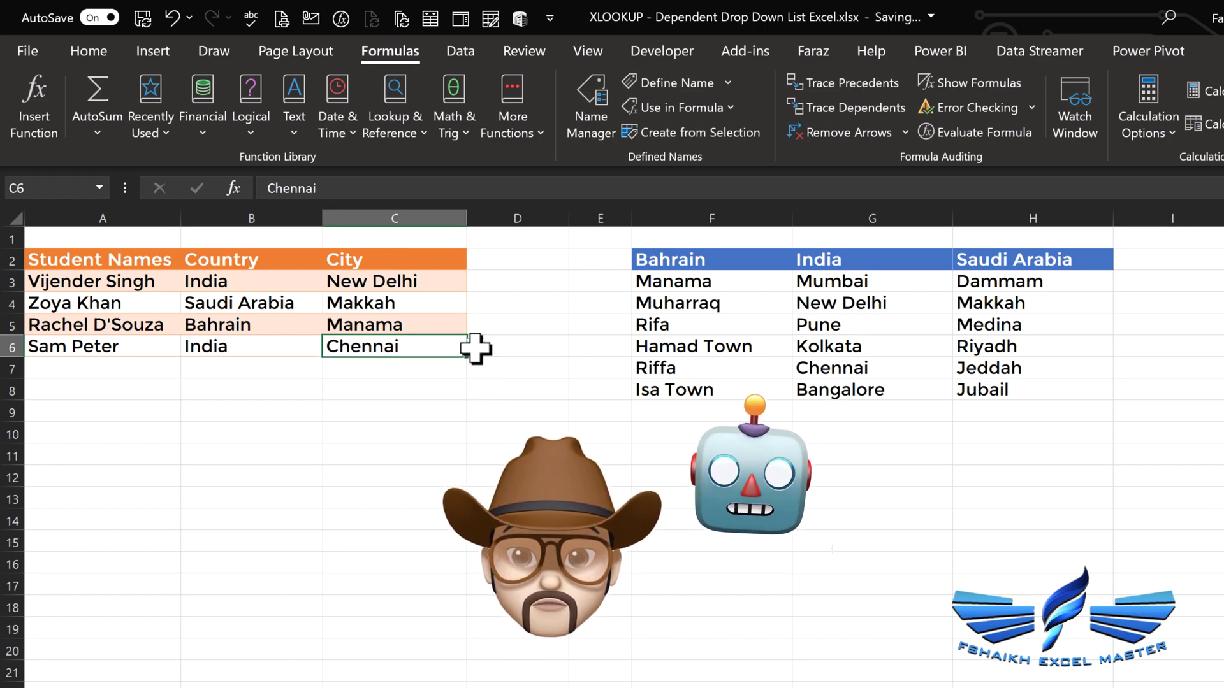